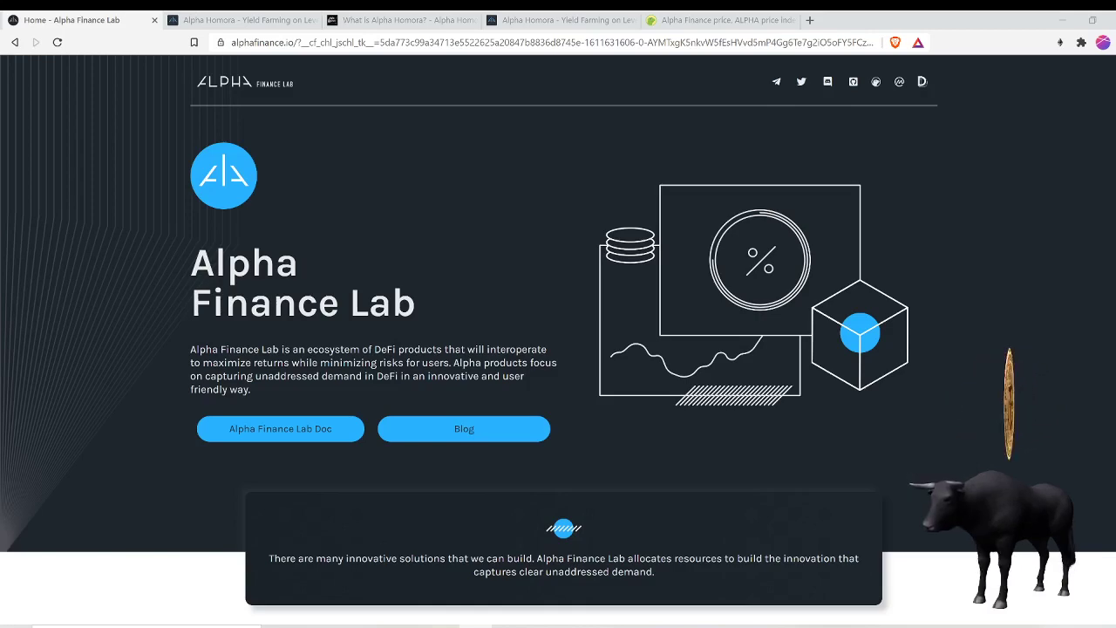
Scroll down through the Alpha products section, then switch to the Alpha Homora ibETH Vault tab.
scroll(558, 349, "down", 3)
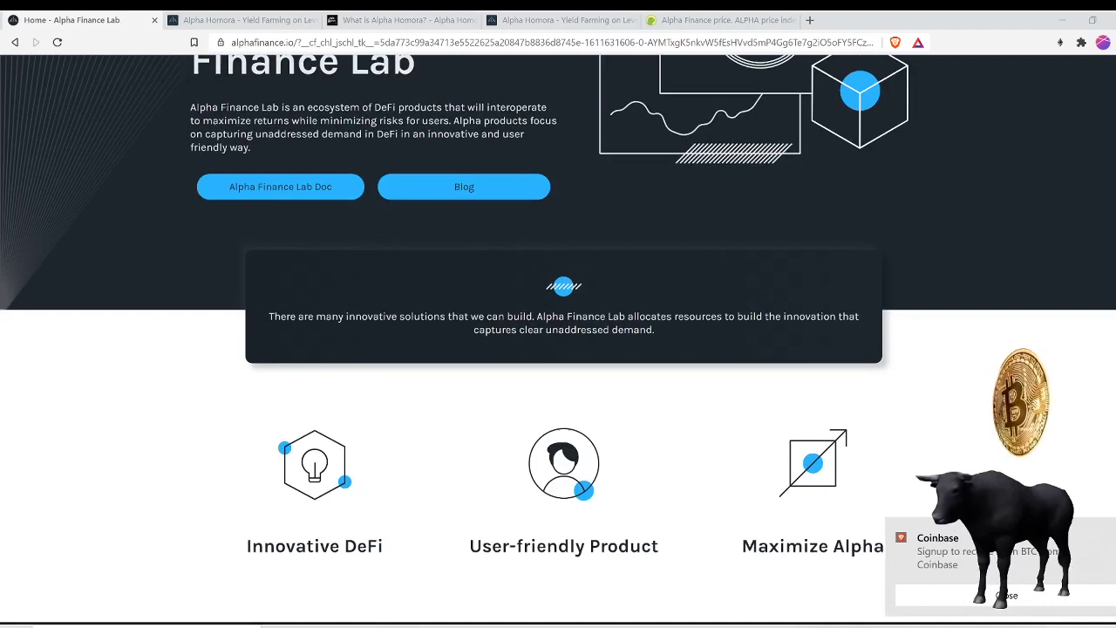
scroll(558, 348, "down", 1)
scroll(558, 349, "down", 5)
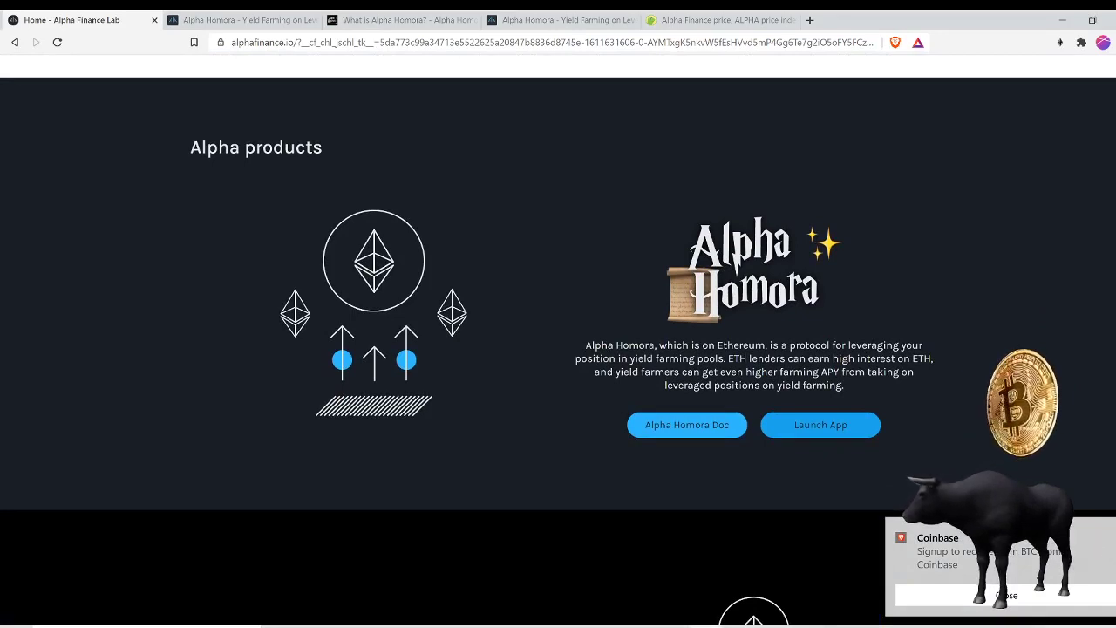
scroll(558, 349, "down", 2)
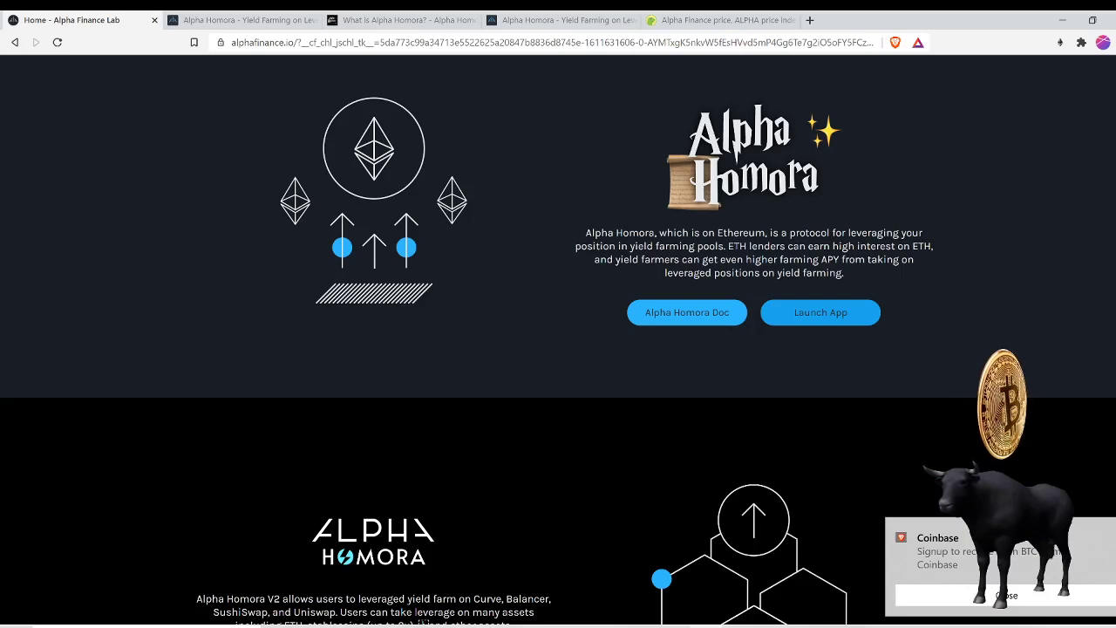
key("ctrl+Tab")
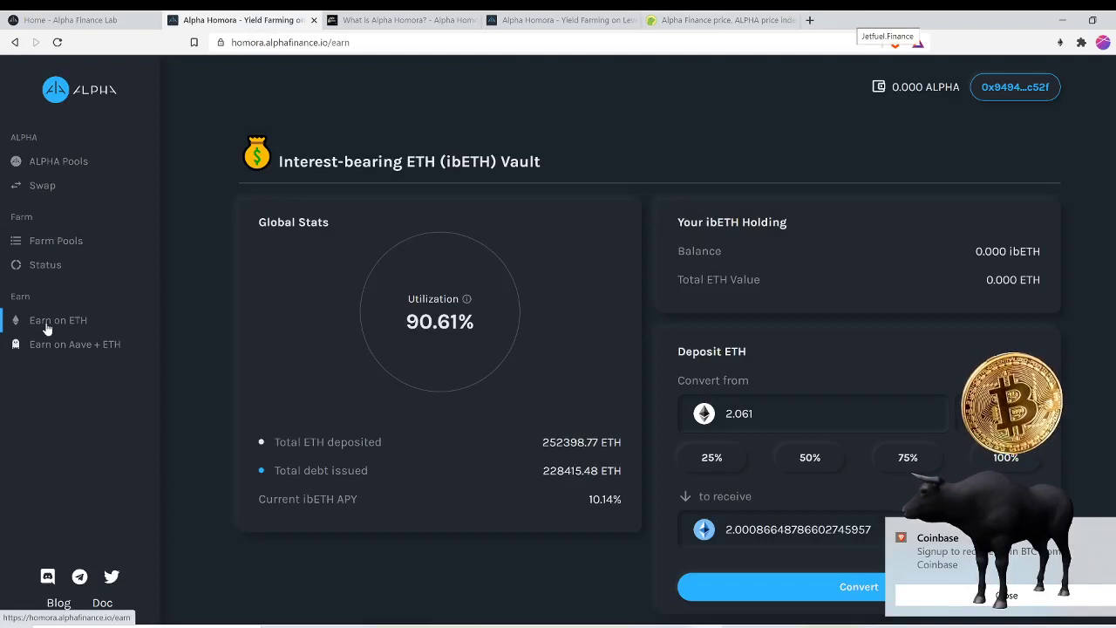
Dismiss the pop-up notification and return to the Alpha Homora vault window.
scroll(285, 298, "down", 1)
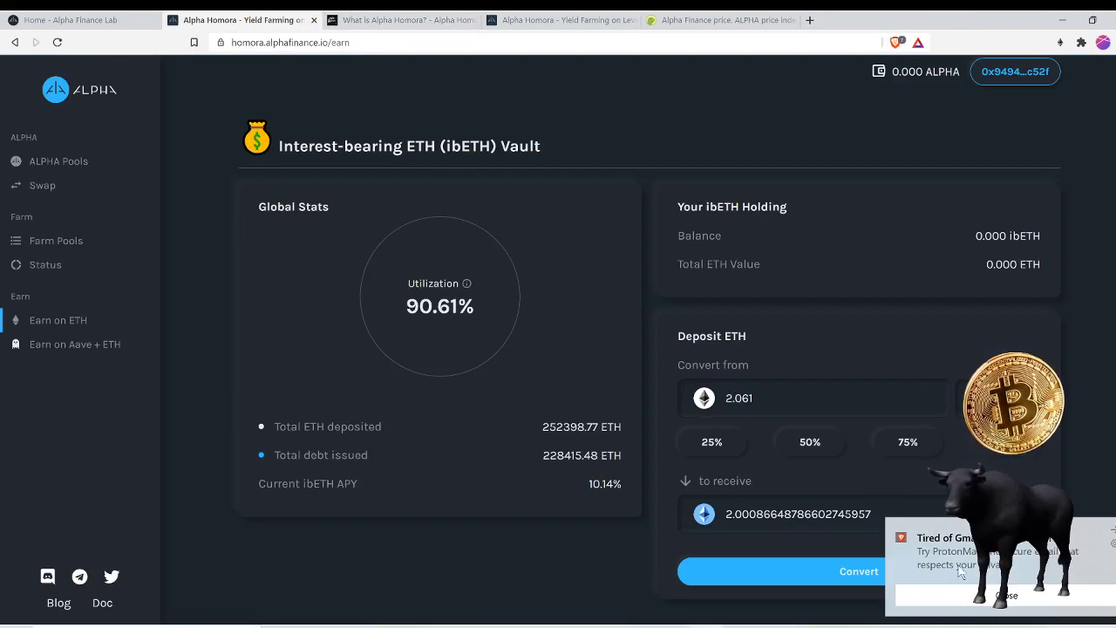
left_click(1006, 595)
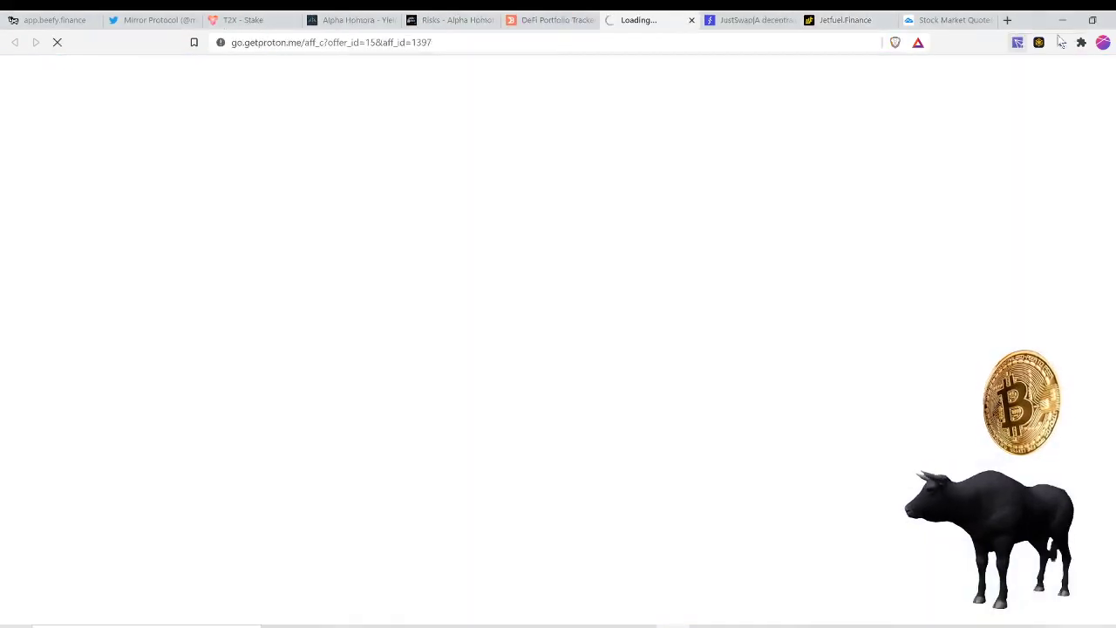
key("alt+Tab")
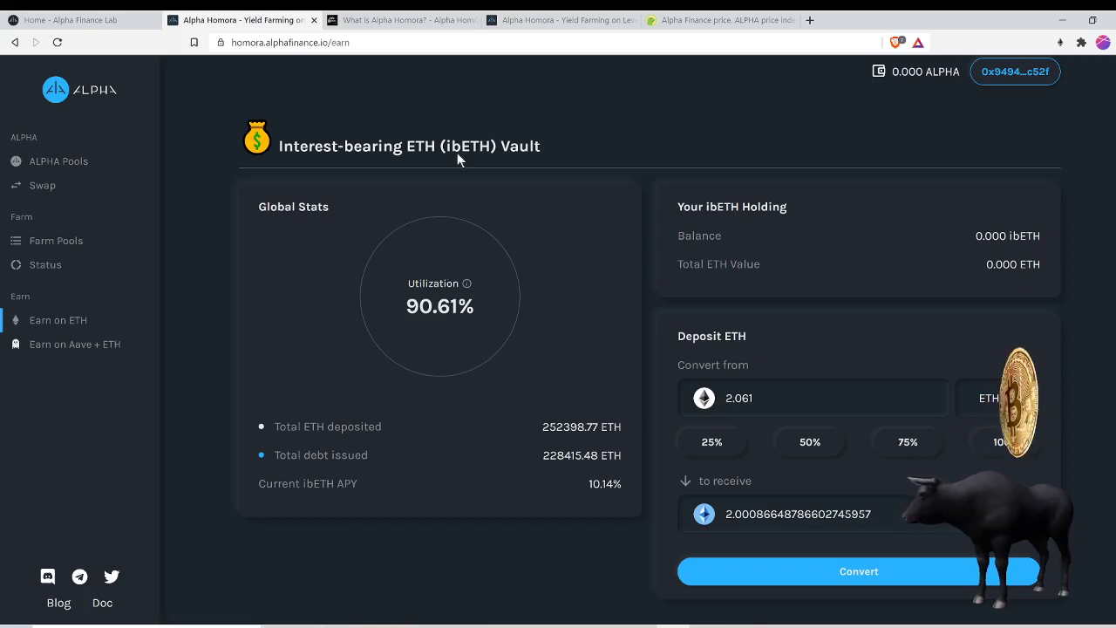
Clear the 2.061 ETH deposit amount, then open the Alpha Homora documentation.
left_click(810, 397)
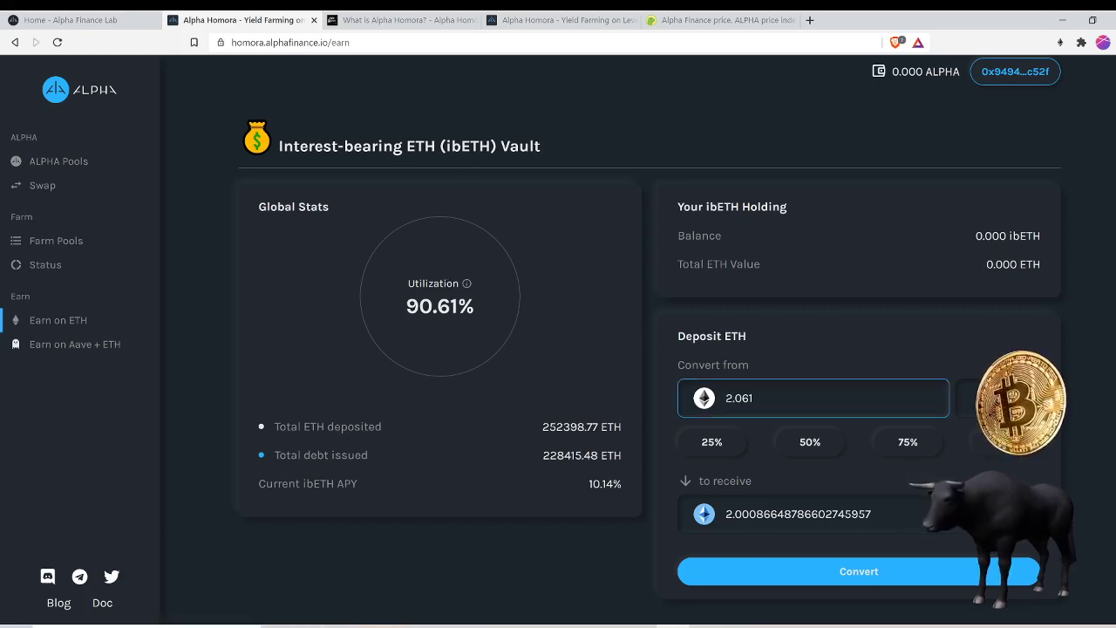
key("ctrl+a")
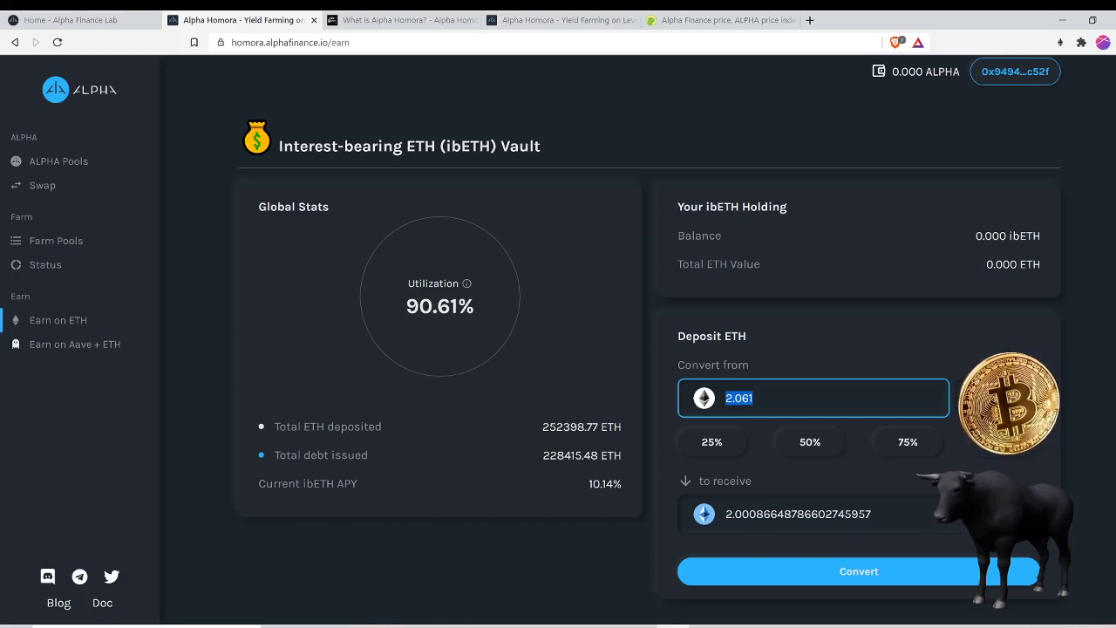
key("BackSpace")
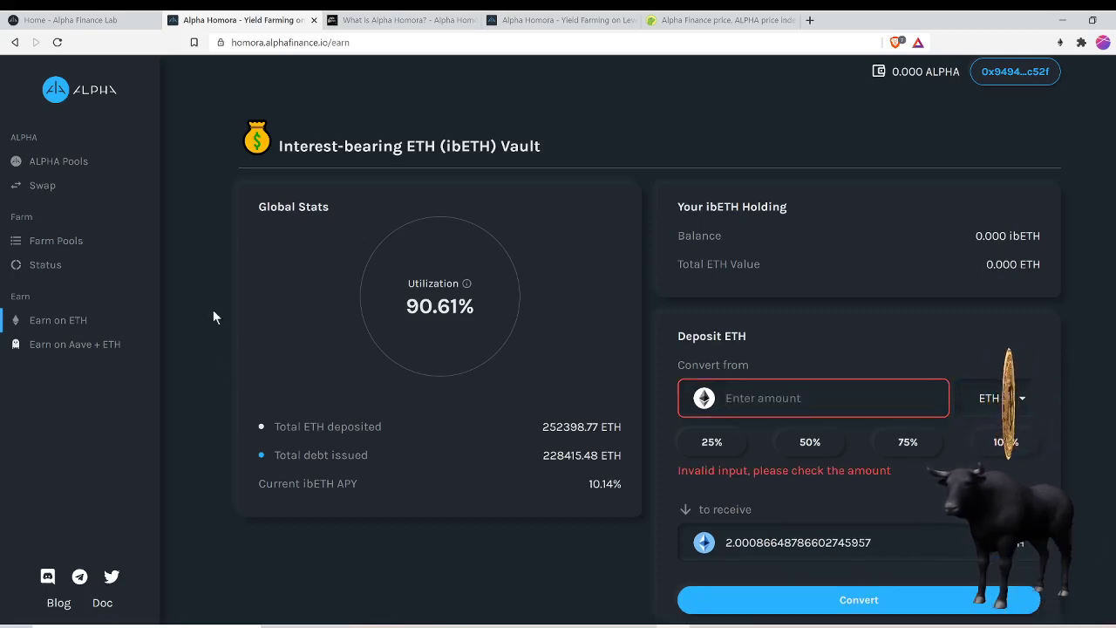
left_click(101, 604)
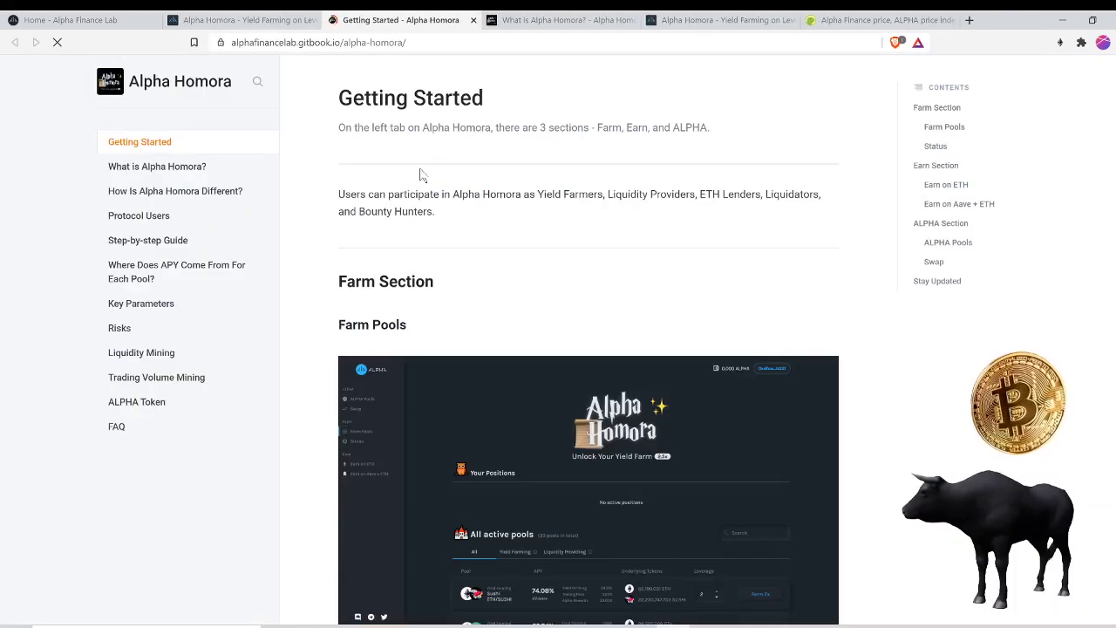
Read 'What is Alpha Homora?', then go to 'Where Does APY Come From For Each Pool?'.
left_click(185, 178)
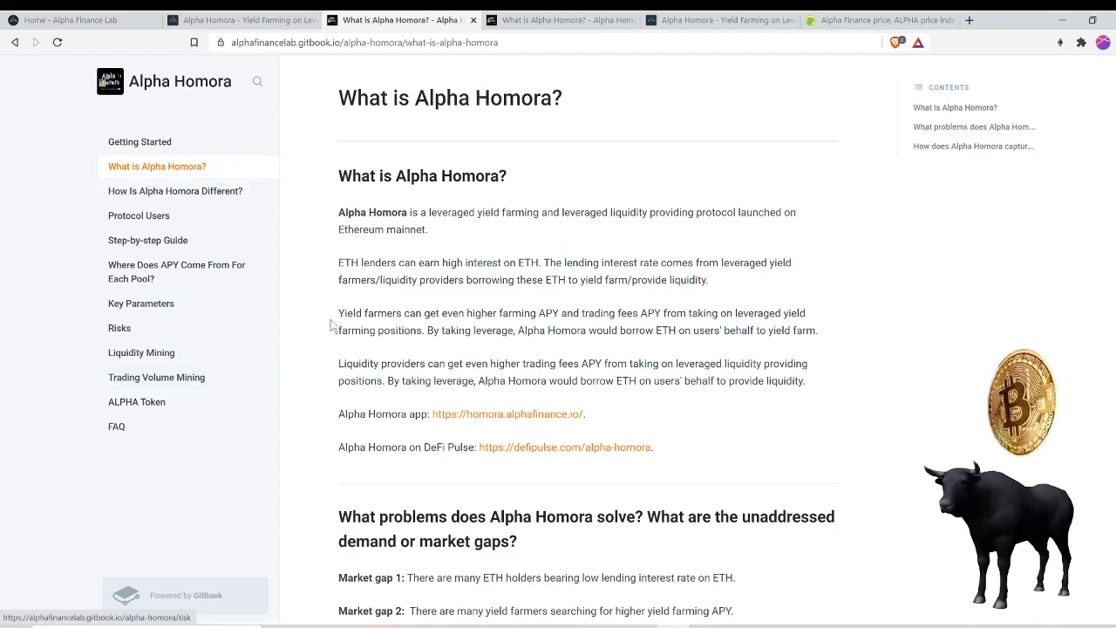
scroll(406, 241, "down", 5)
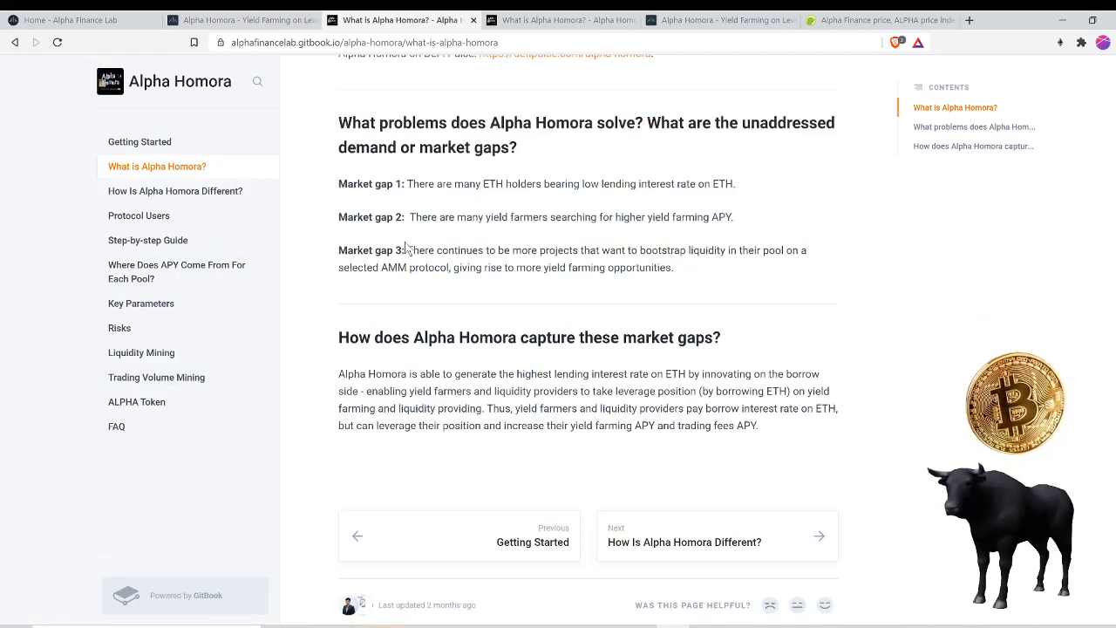
scroll(407, 248, "up", 4)
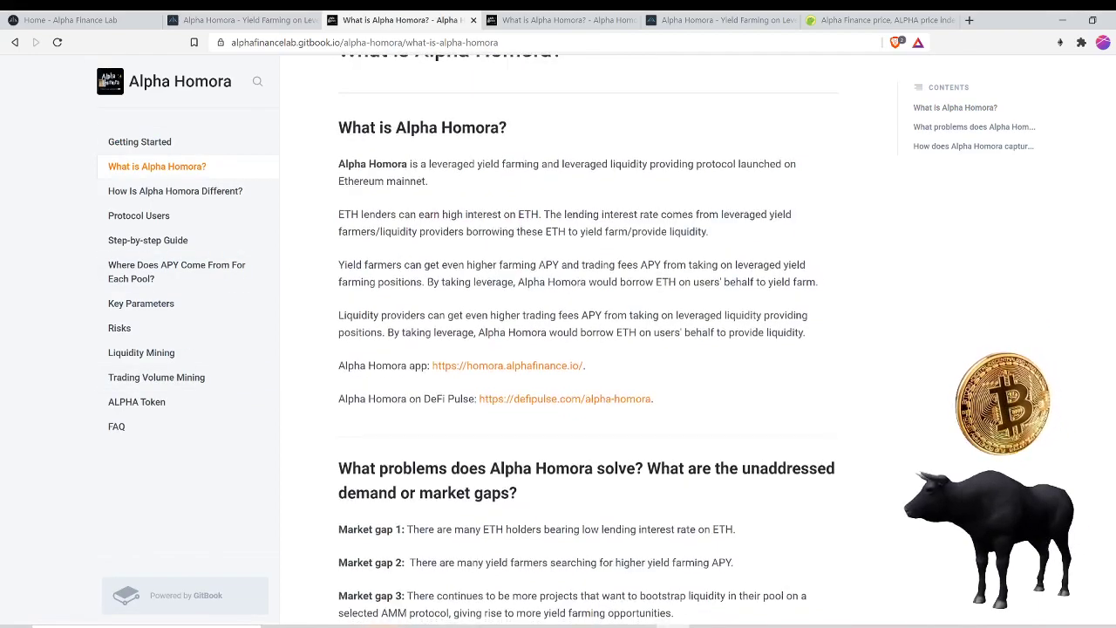
scroll(406, 249, "up", 1)
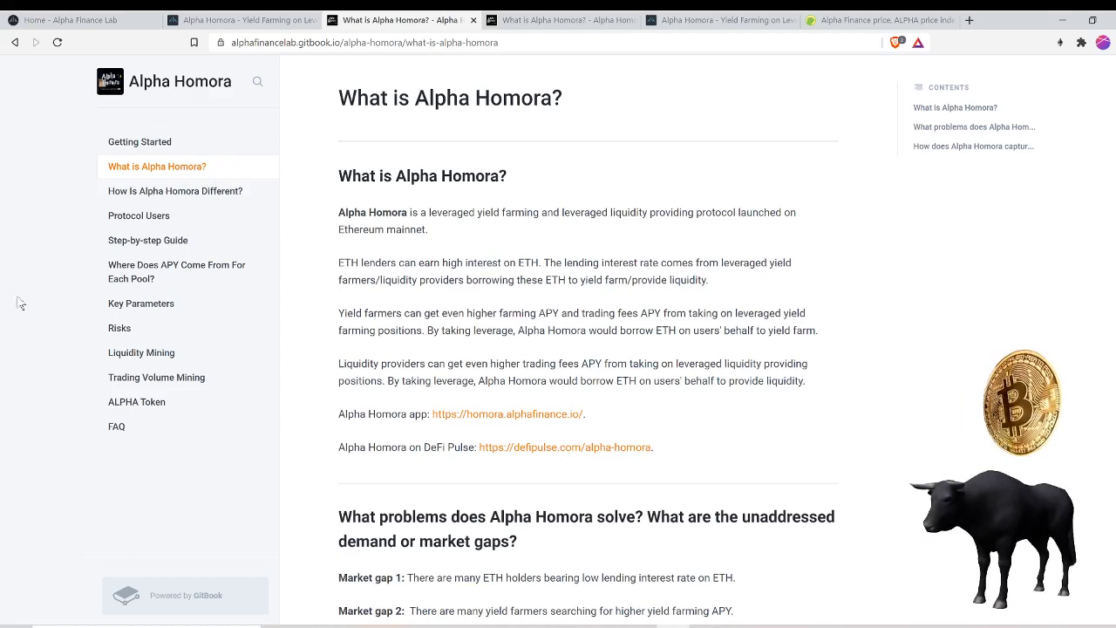
left_click(142, 273)
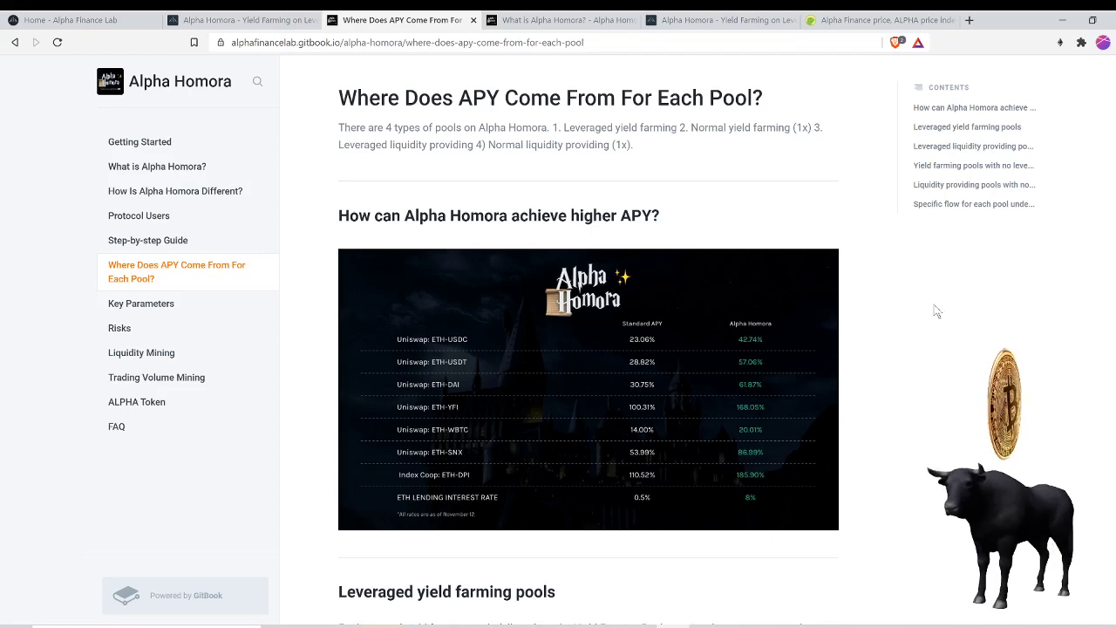
Read through the leveraged pool APY sections, then switch to the CoinGecko Alpha Finance price tab.
scroll(934, 312, "down", 4)
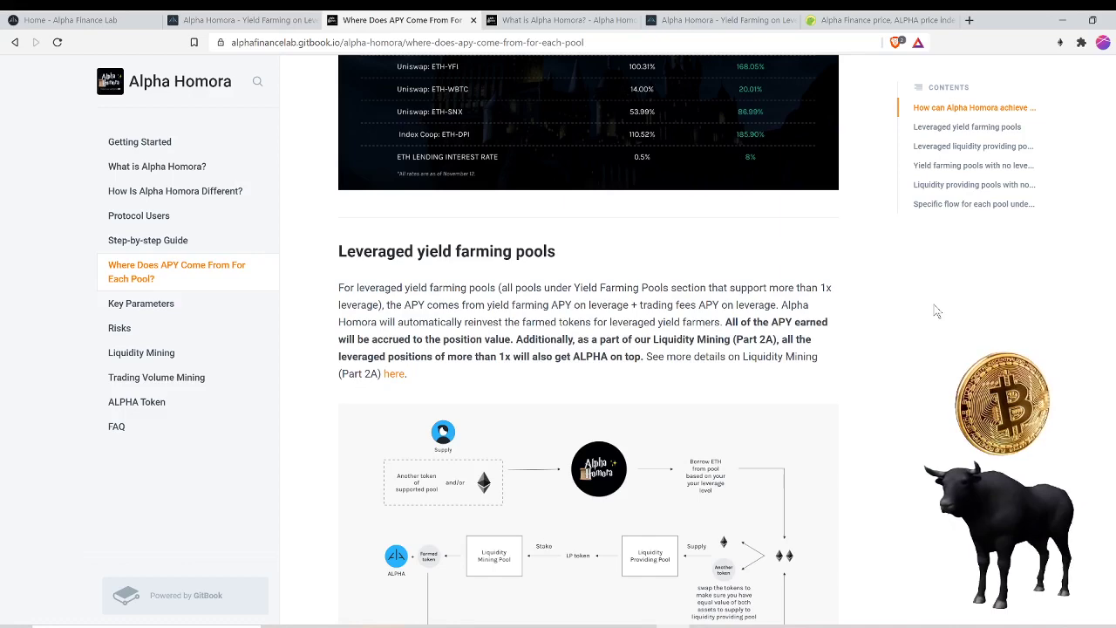
scroll(936, 312, "down", 8)
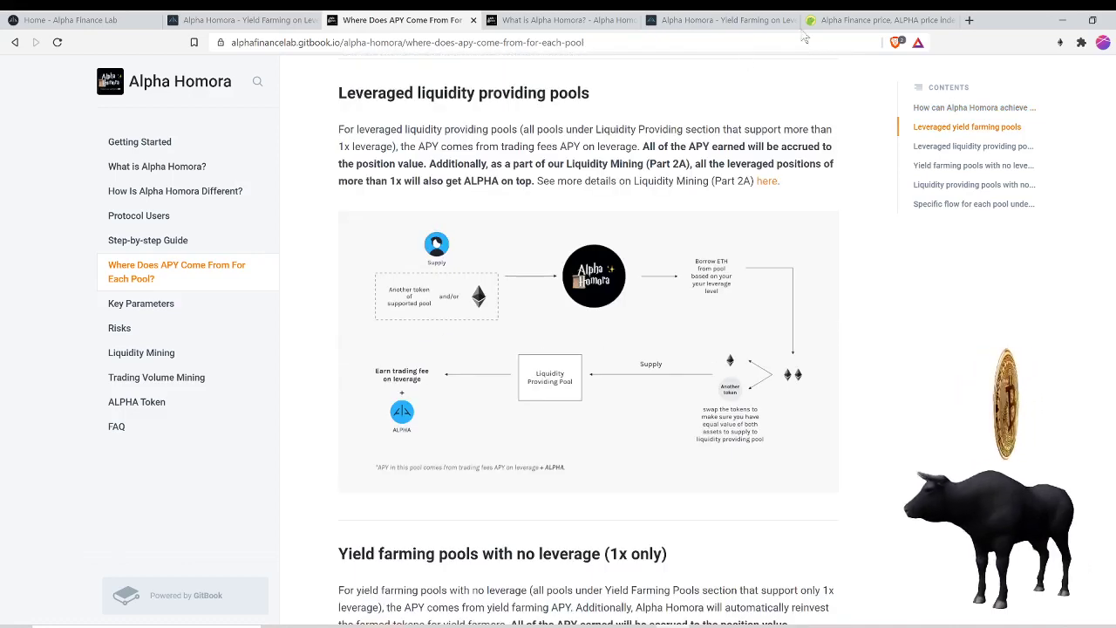
left_click(852, 24)
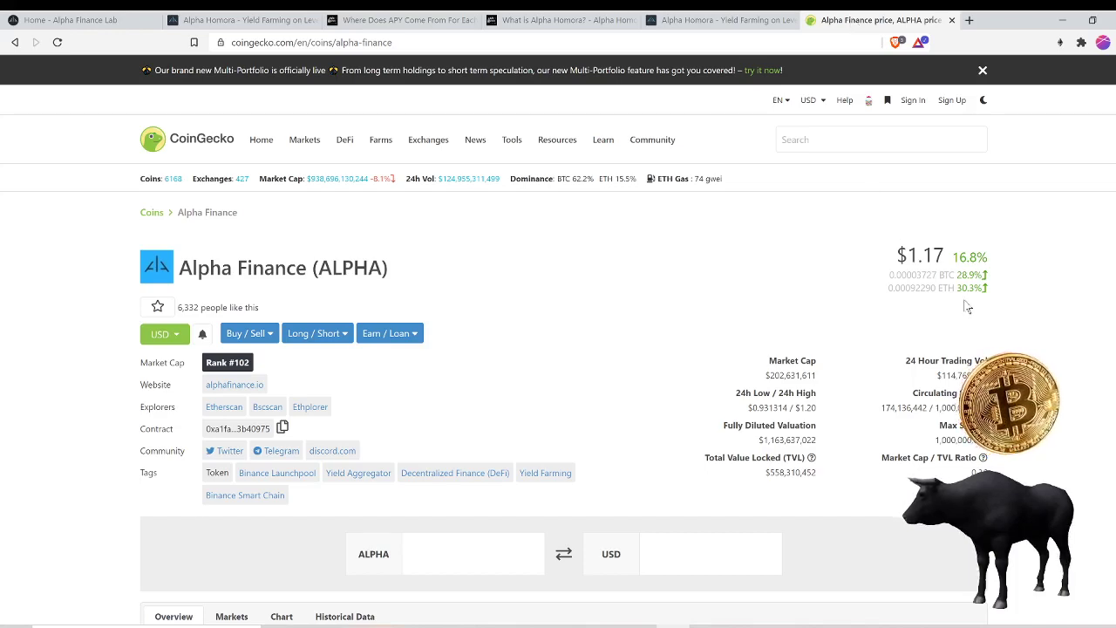
scroll(1063, 325, "down", 3)
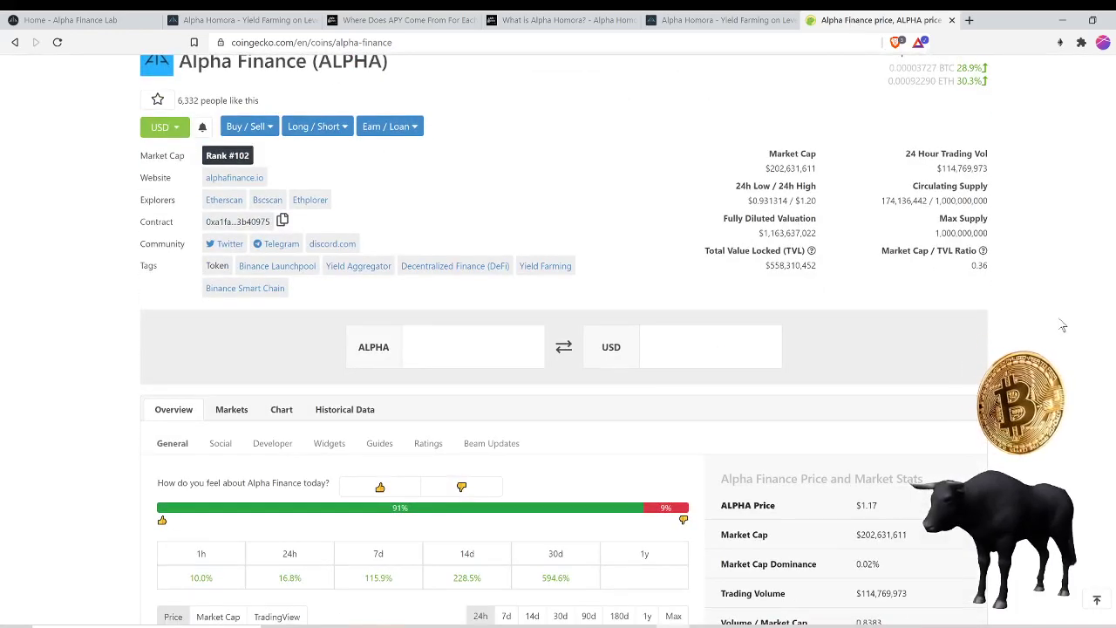
scroll(1063, 325, "down", 3)
scroll(1063, 325, "up", 6)
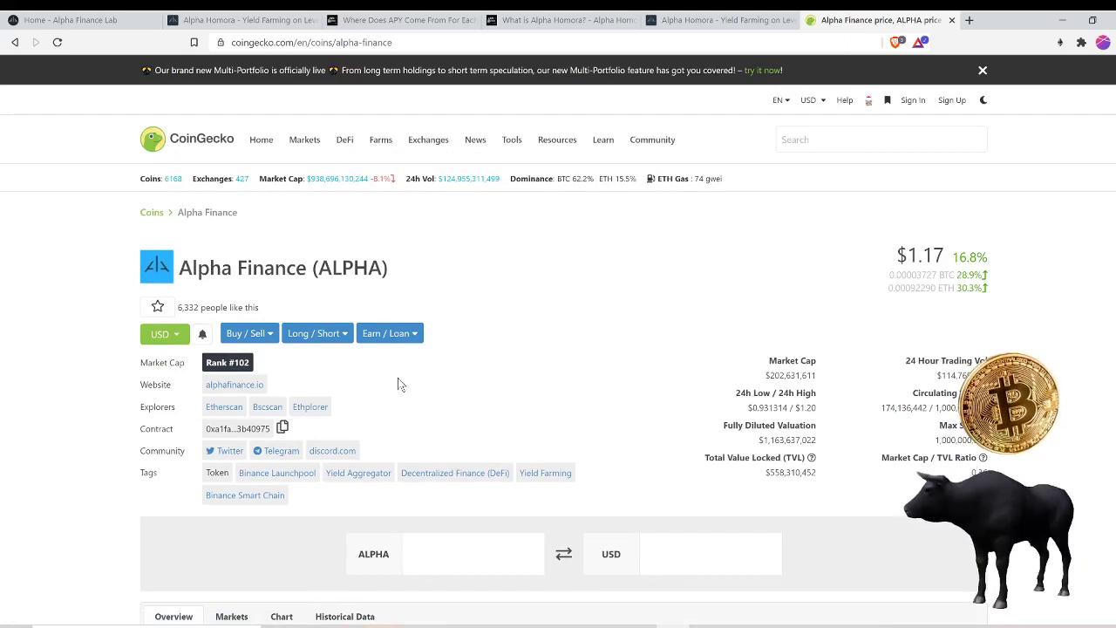
Review the 43 active Farm Pools, then return to the ibETH Vault deposit tab.
left_click(722, 21)
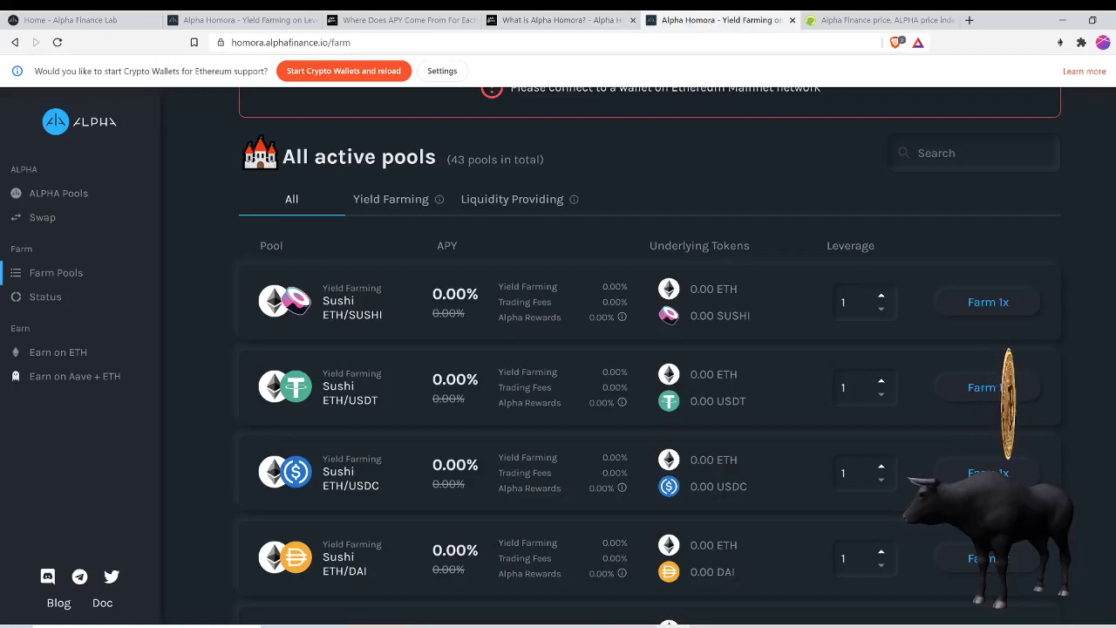
scroll(266, 341, "up", 4)
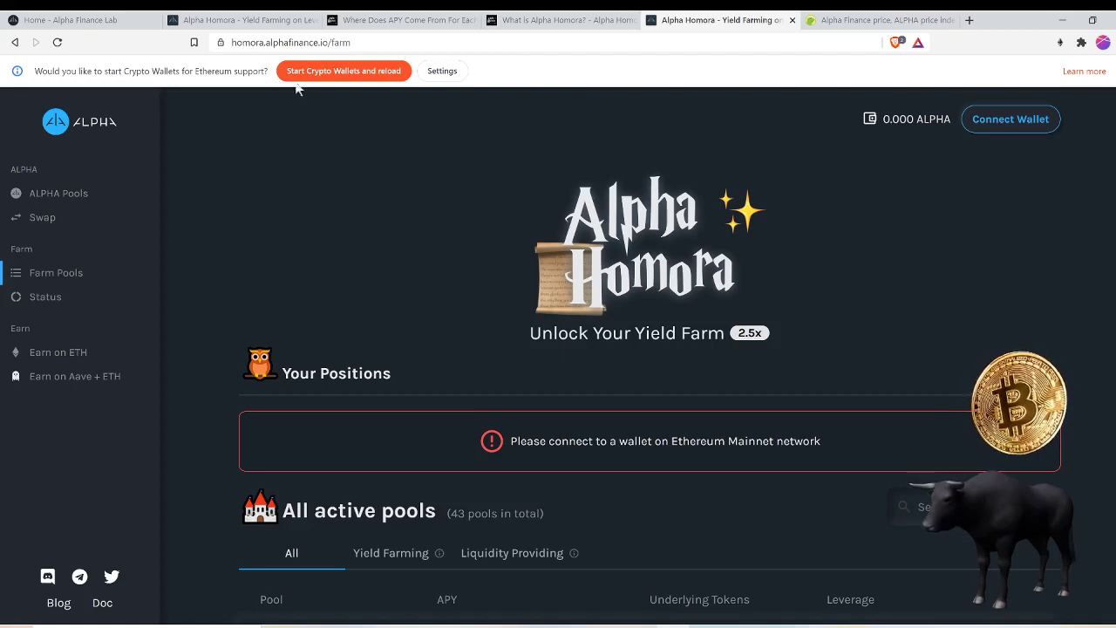
left_click(248, 24)
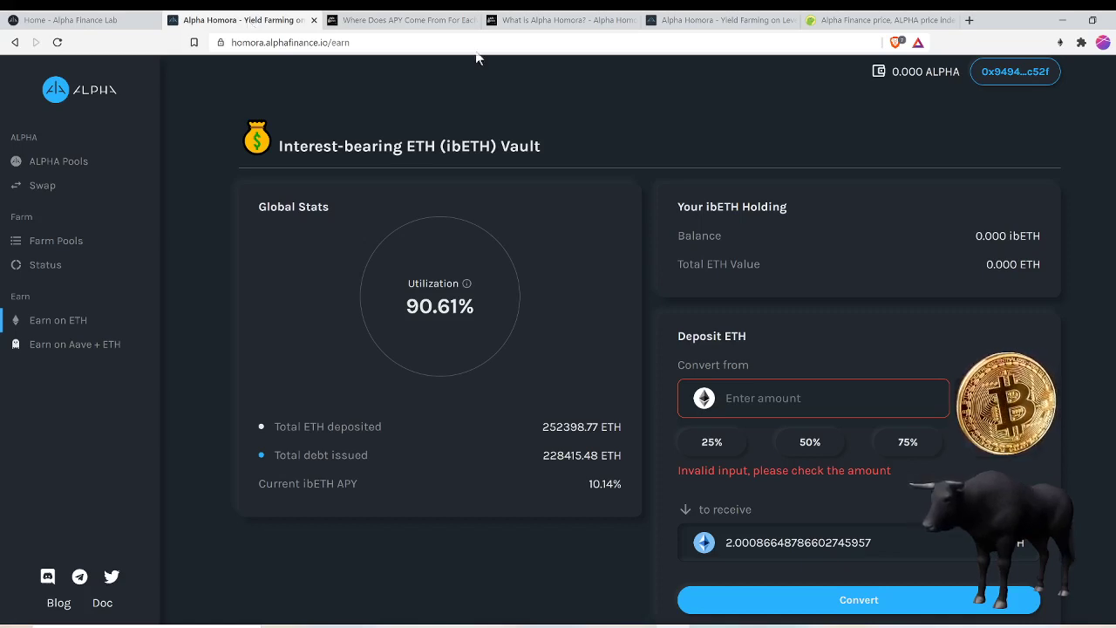
Enter 2 ETH, then switch to redeeming ibETH and try 1.941 before clearing it.
left_click(767, 398)
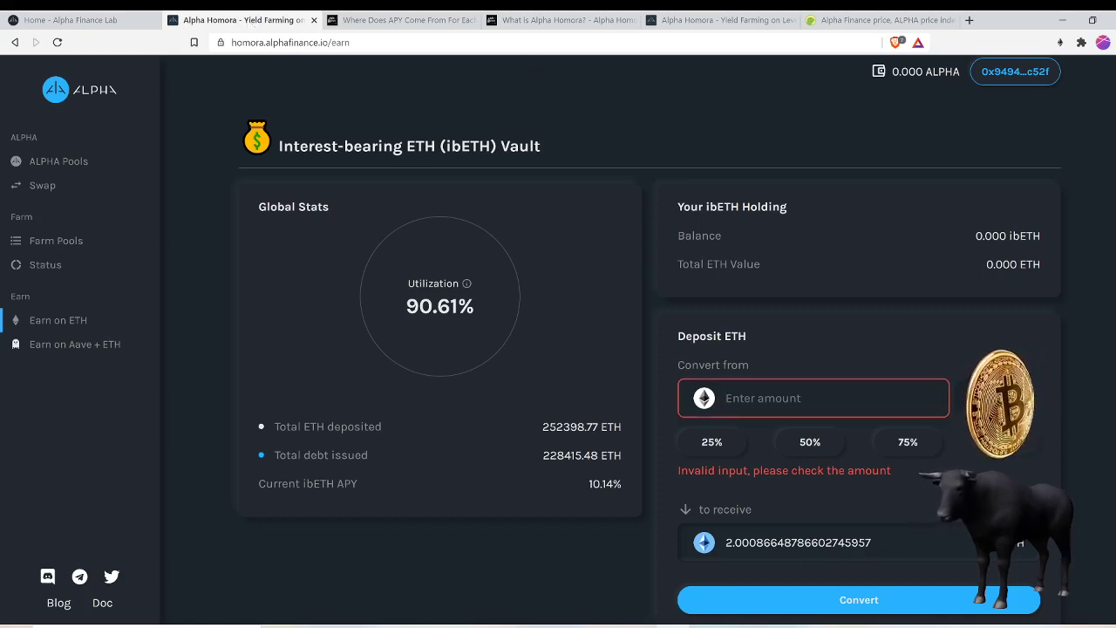
type("2")
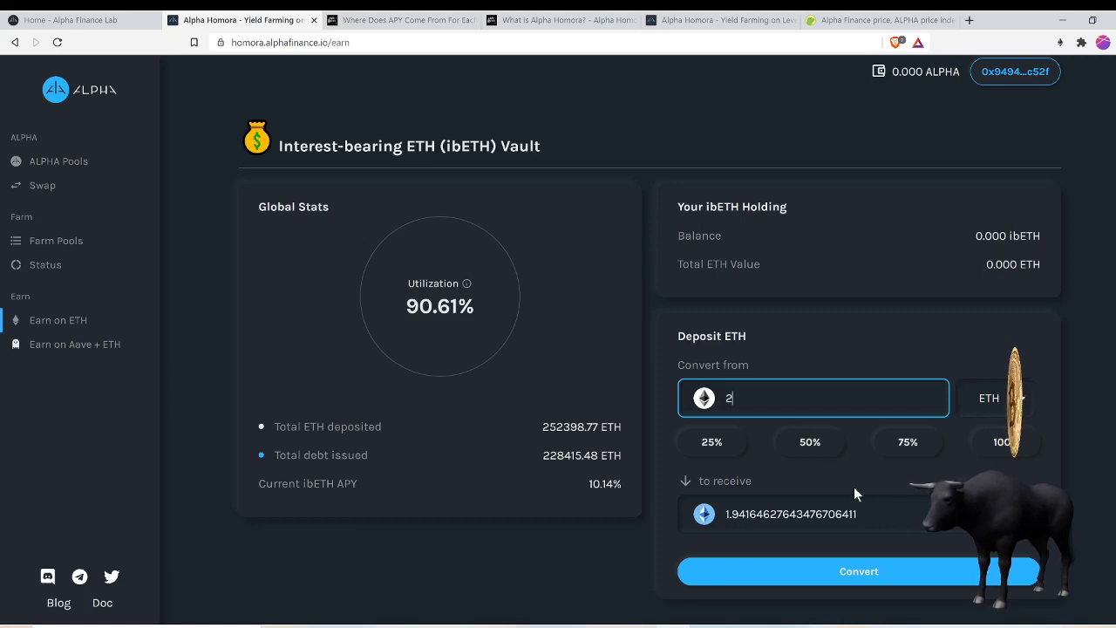
left_click(981, 399)
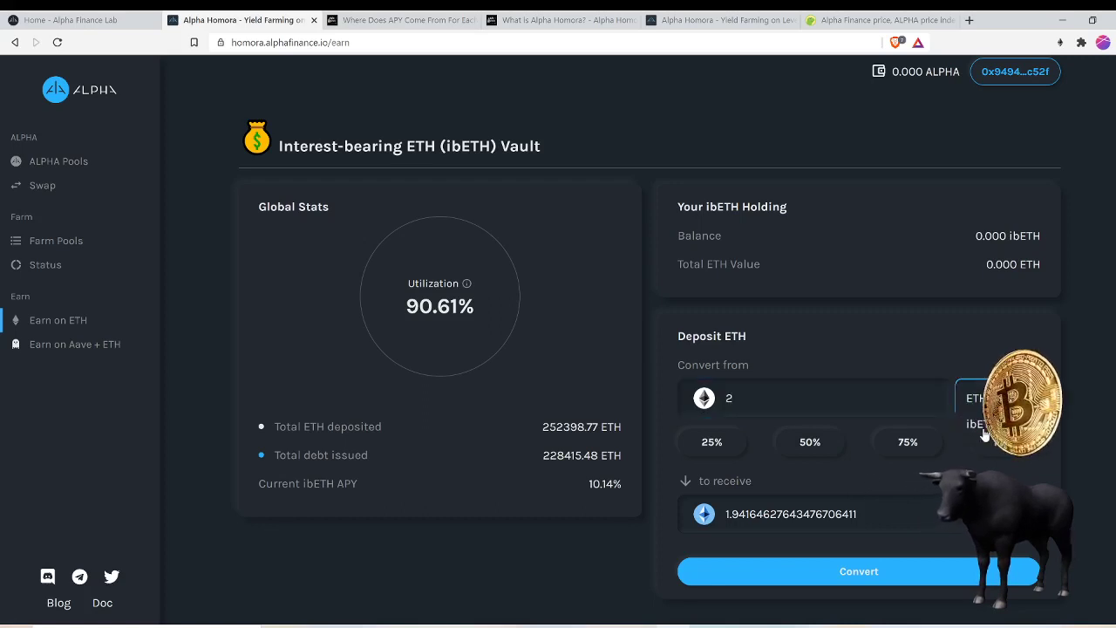
left_click(980, 425)
left_click(810, 400)
key("BackSpace")
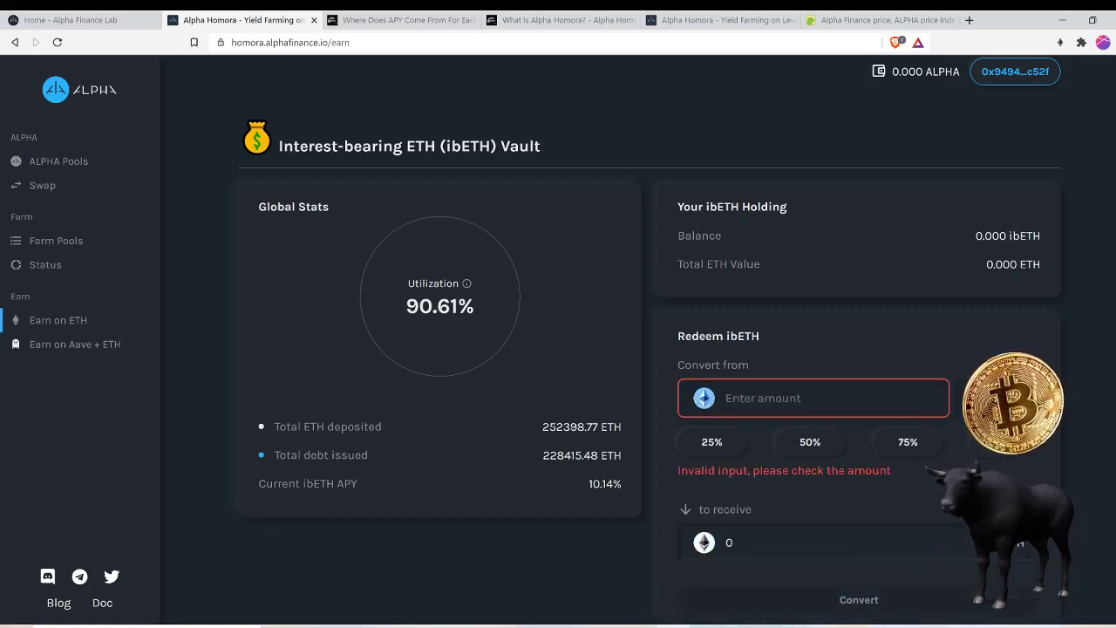
type("1.94")
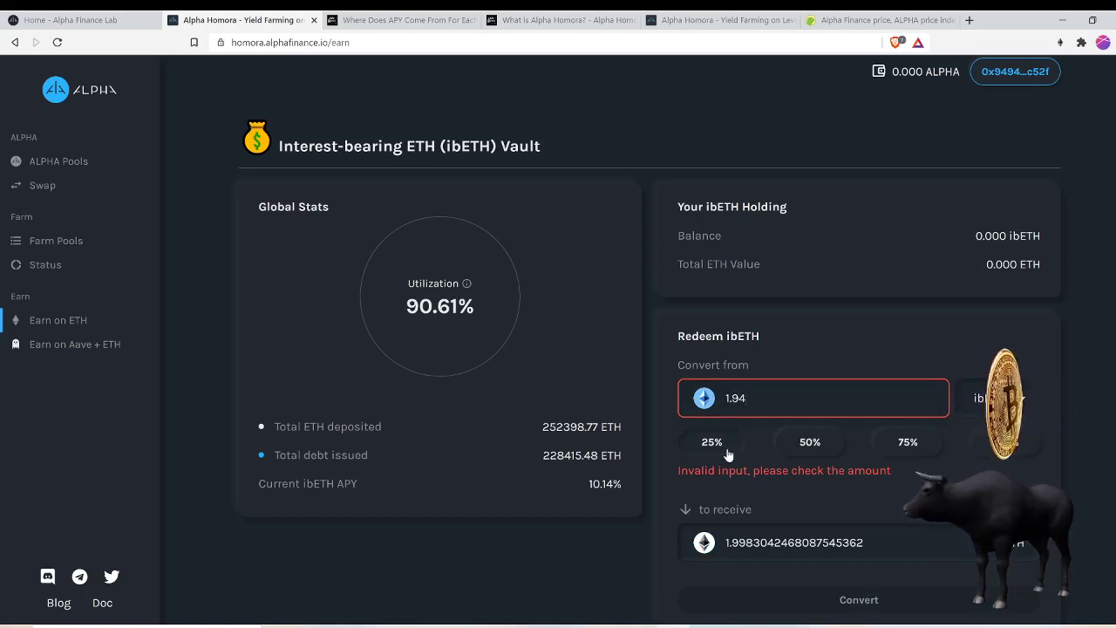
type("1")
key("BackSpace")
key("BackSpace")
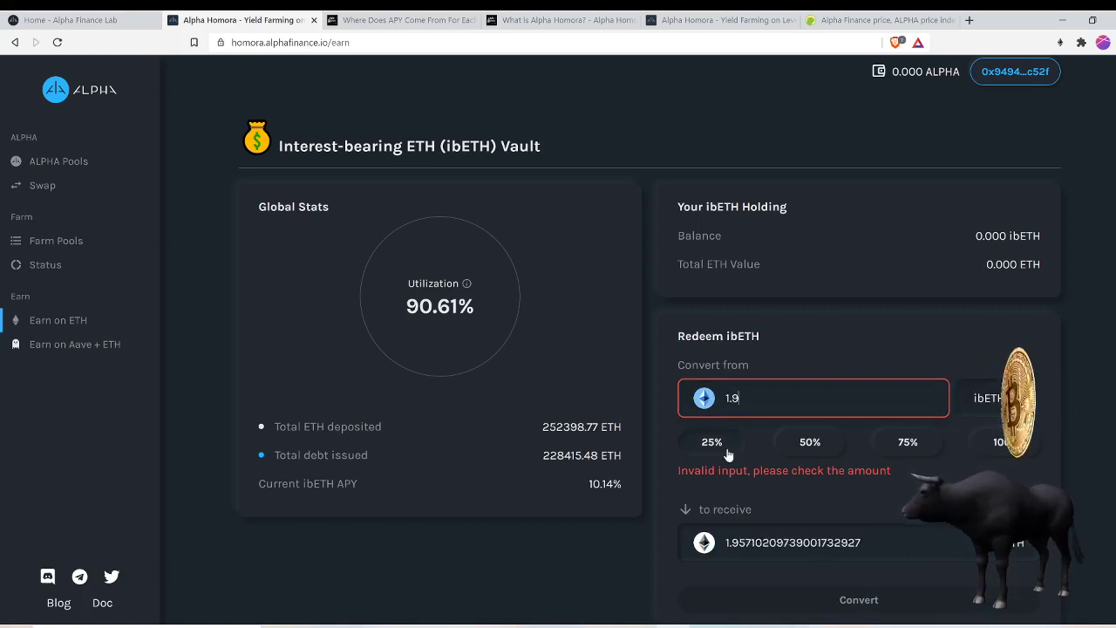
key("BackSpace")
key("BackSpace")
key("BackSpace")
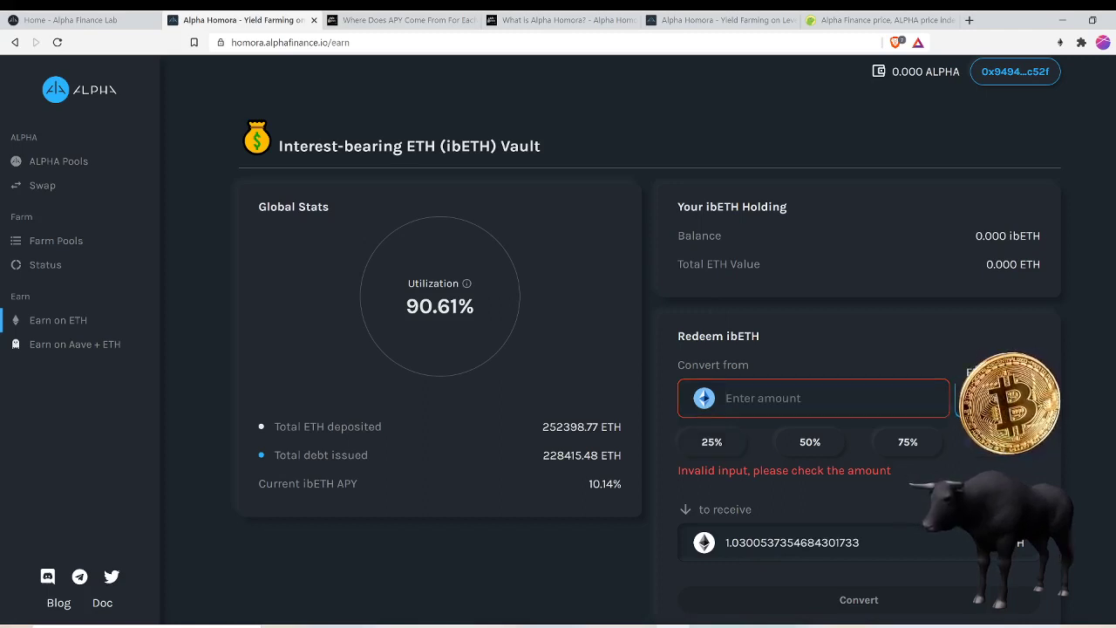
Switch back to depositing ETH and enter 1.031 in Convert from.
left_click(970, 398)
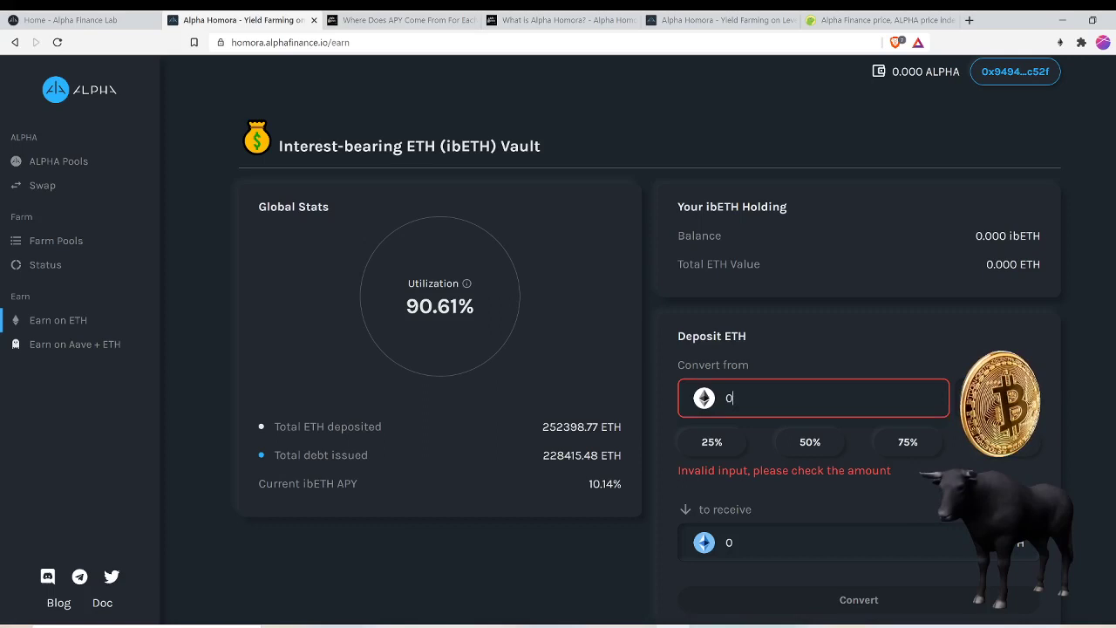
key("BackSpace")
type("2")
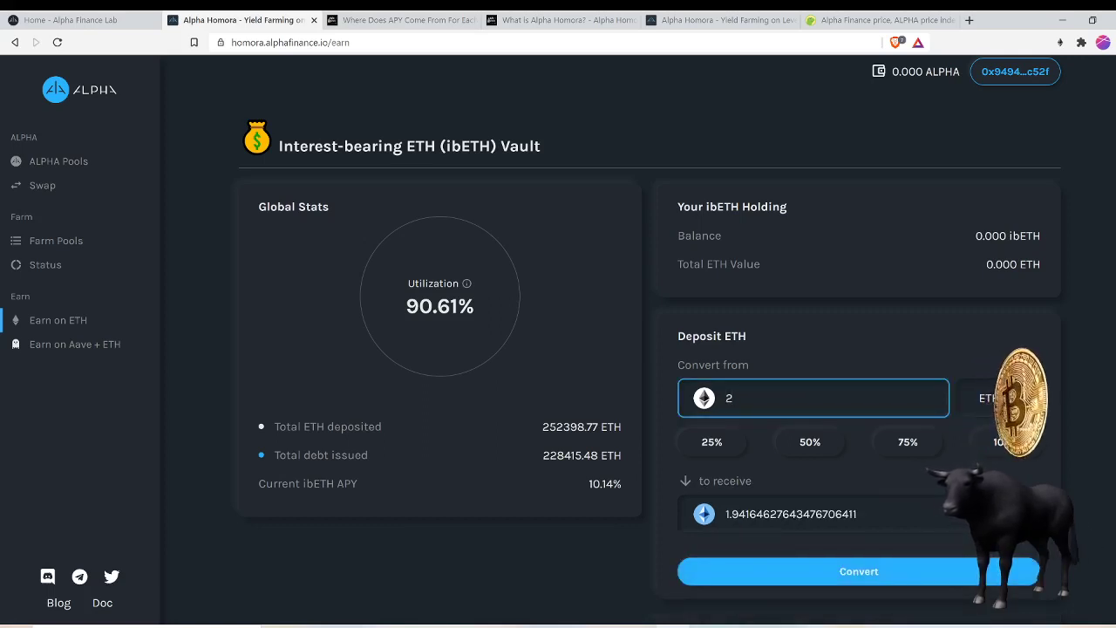
key("BackSpace")
type("1")
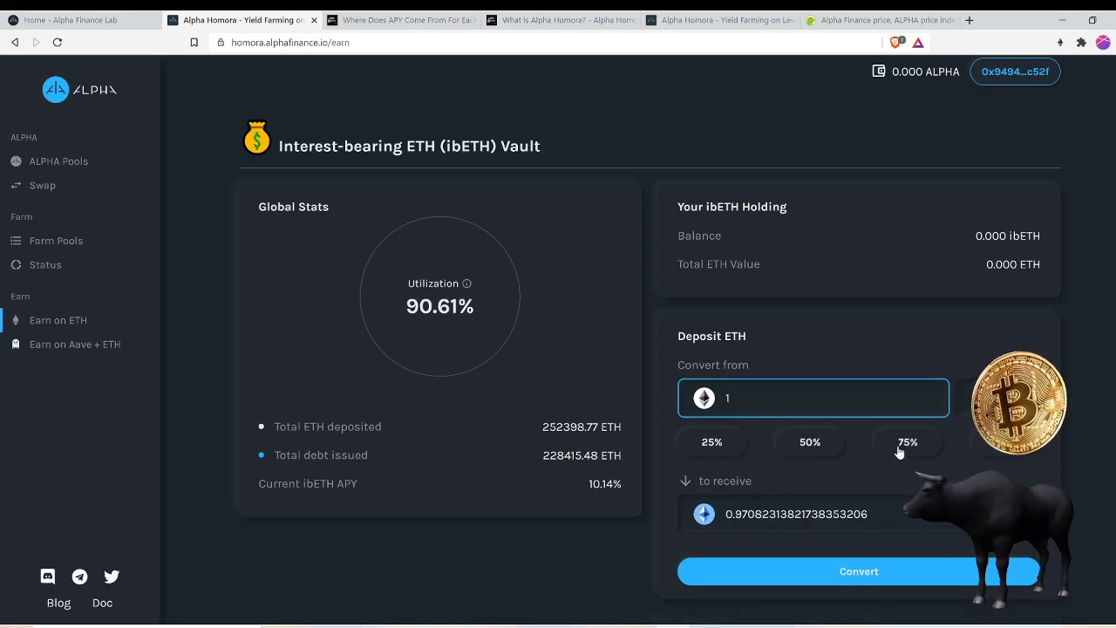
type(".03")
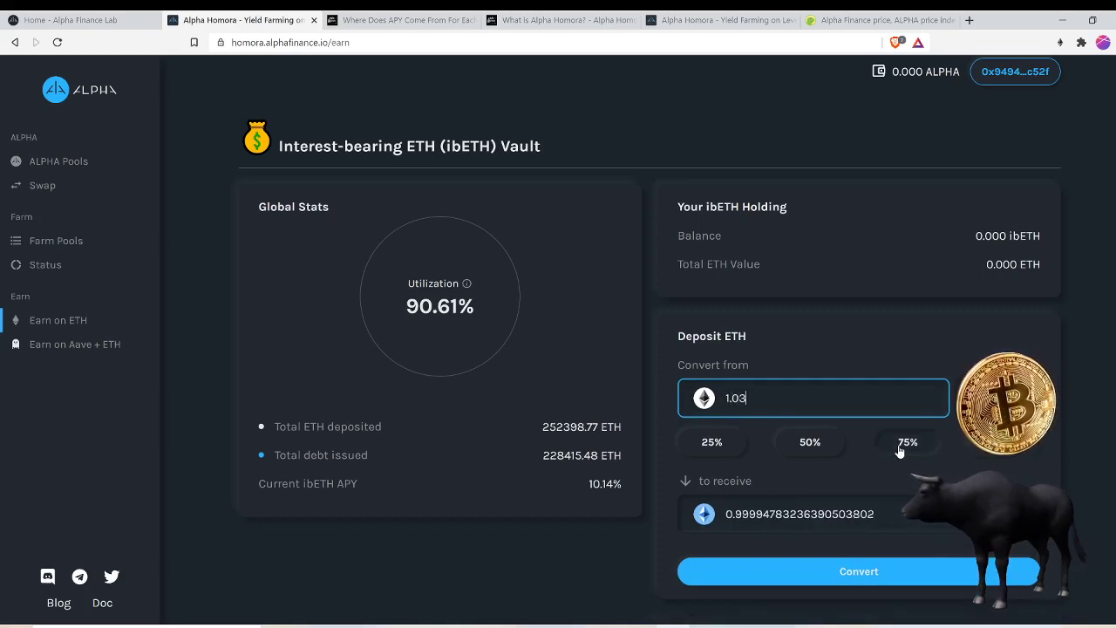
type("1")
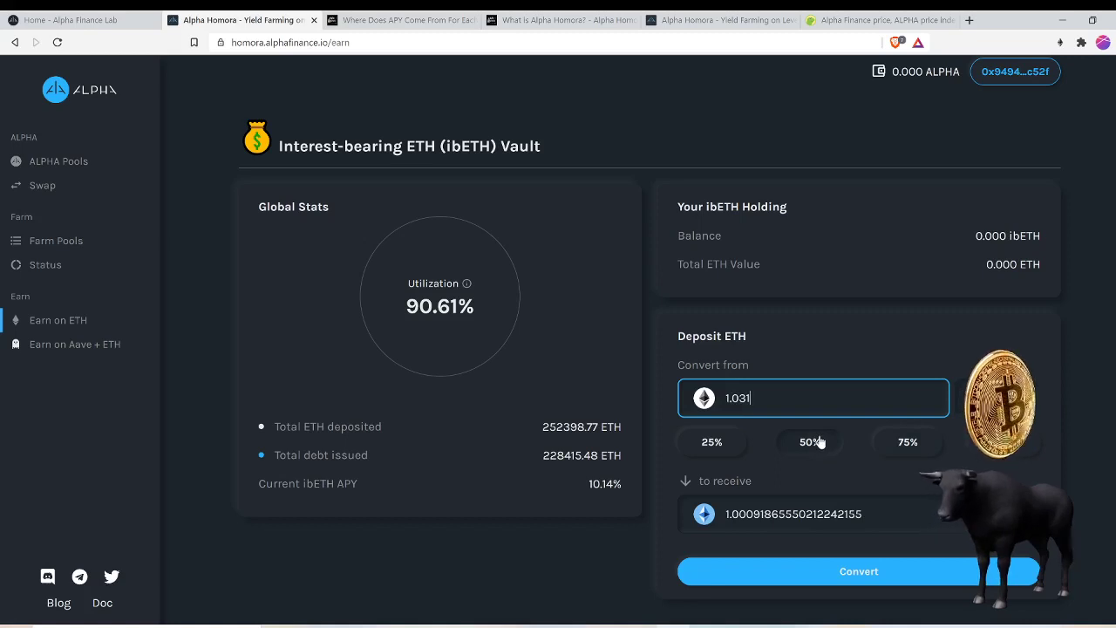
left_click(868, 573)
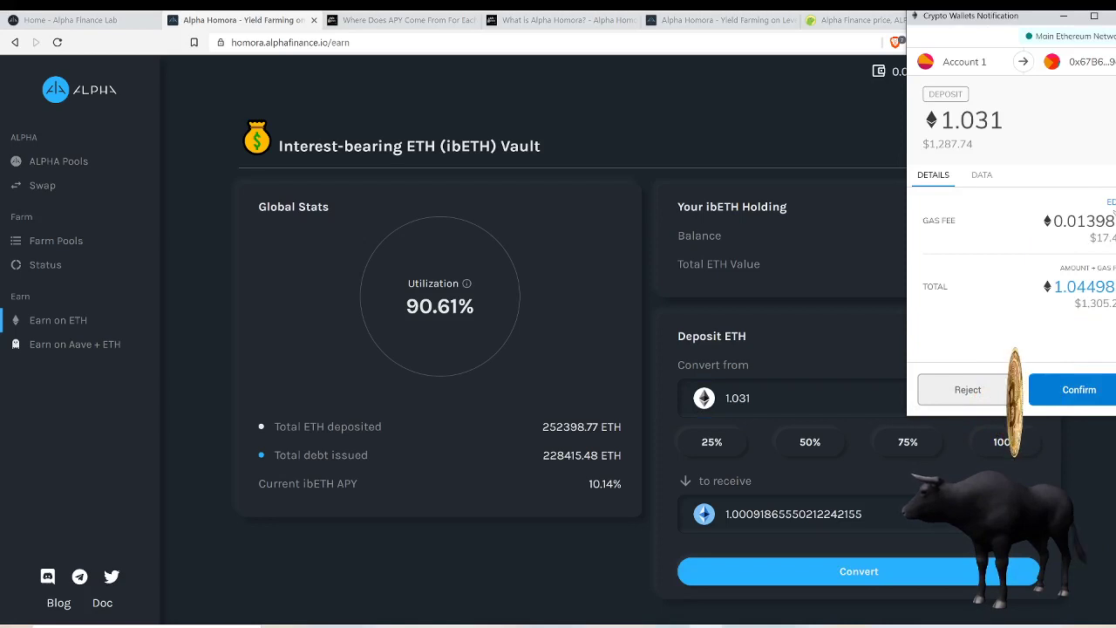
left_click(1110, 203)
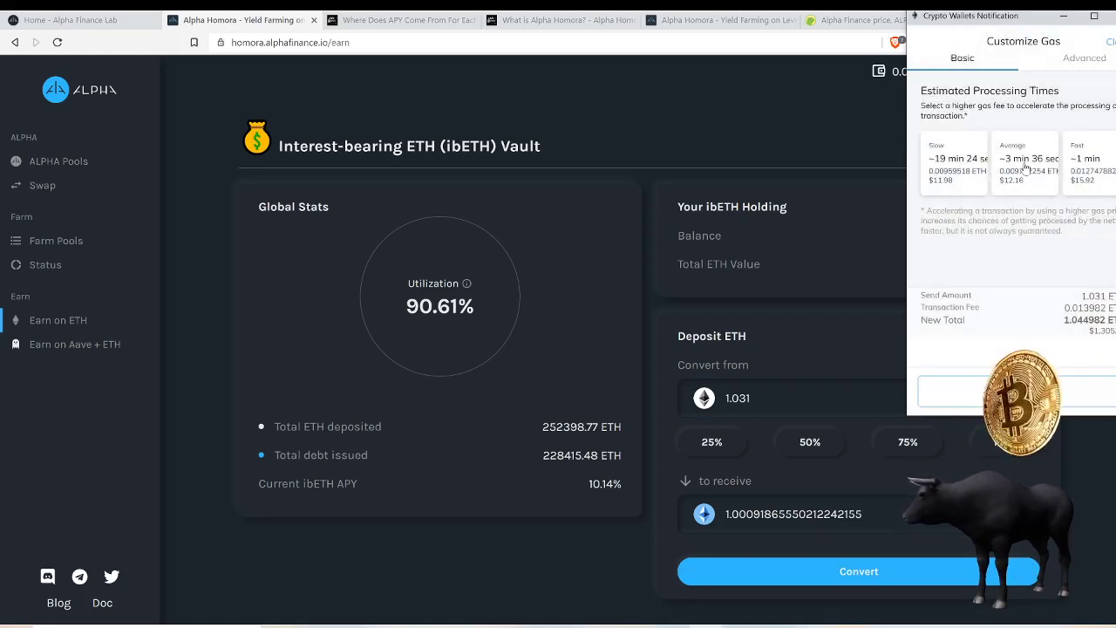
left_click(896, 453)
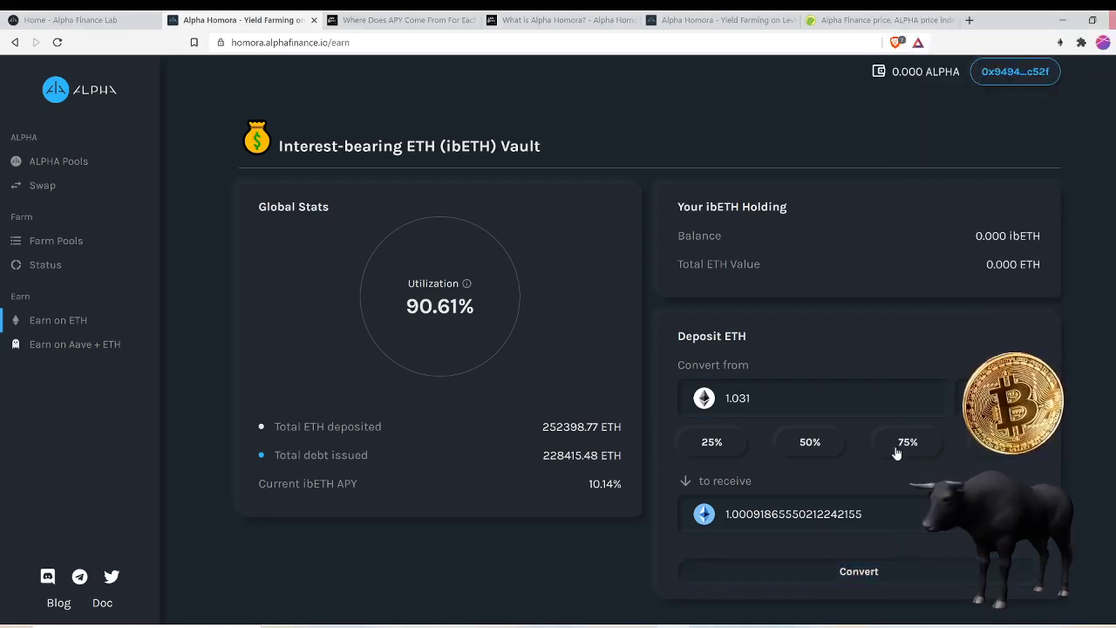
Replace the 1.031 amount with 2.061 ETH and submit it to the wallet for confirmation.
double_click(737, 397)
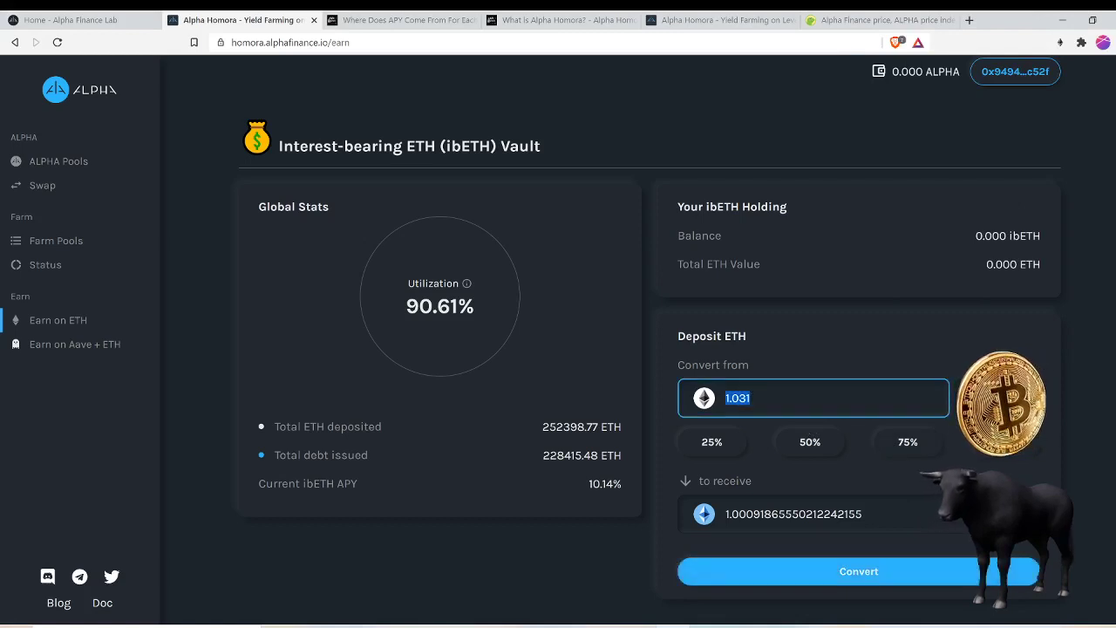
type("2.06")
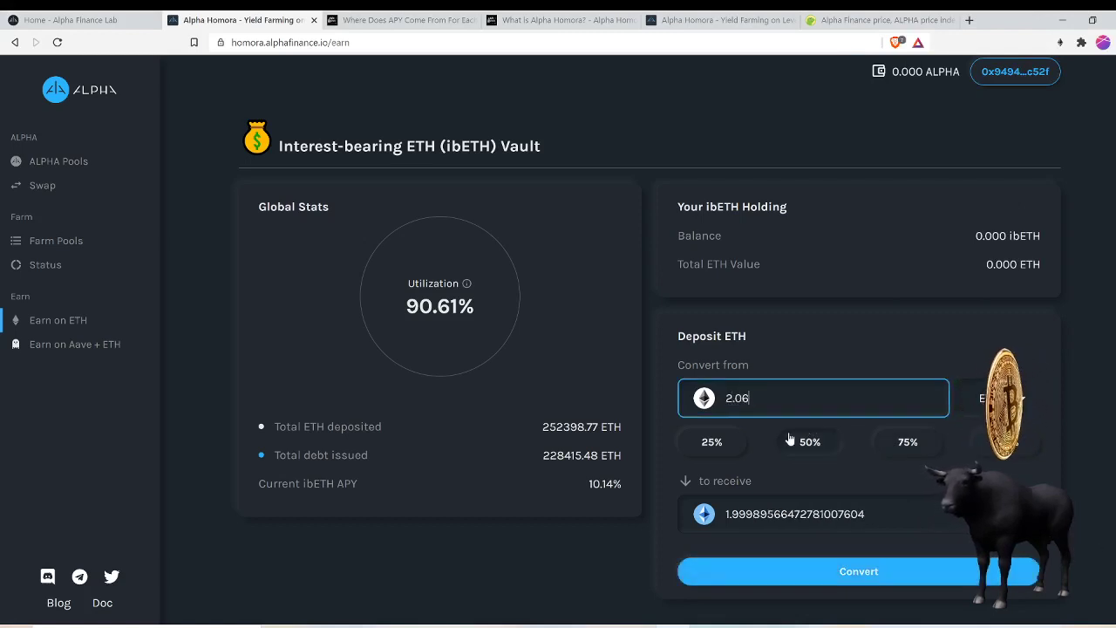
type("1")
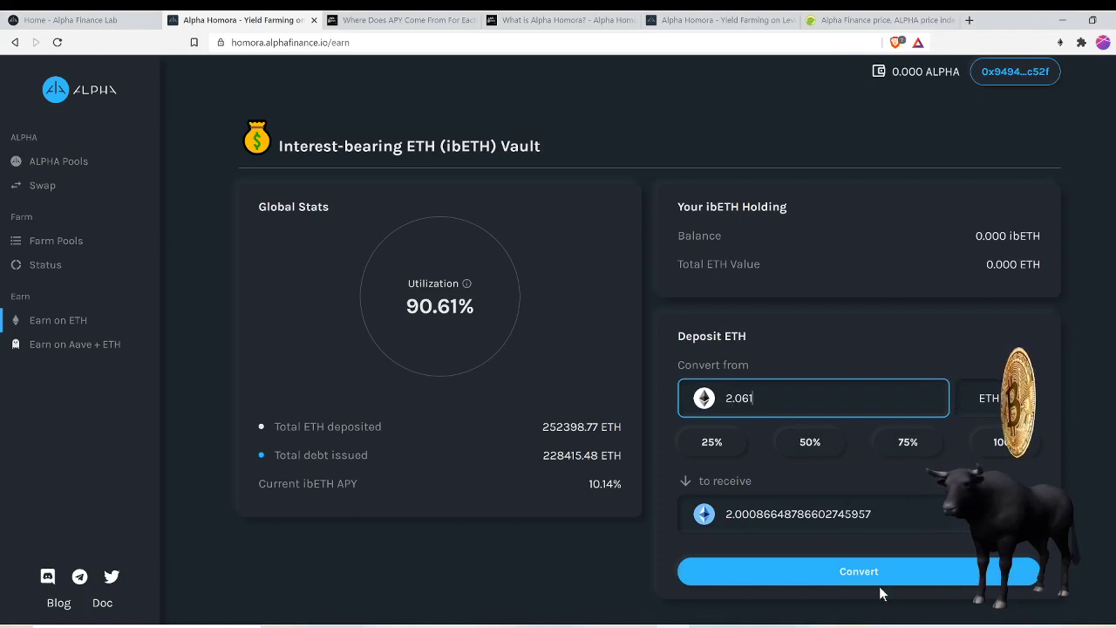
left_click(915, 576)
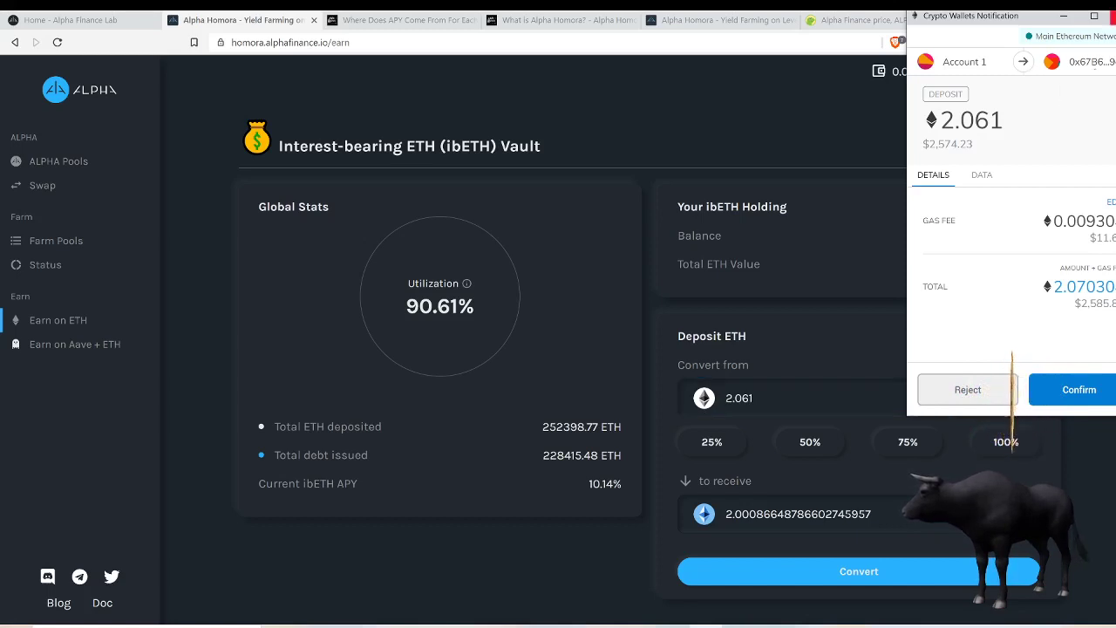
Close the wallet's 2.061 ETH deposit request without confirming it.
left_click(1081, 390)
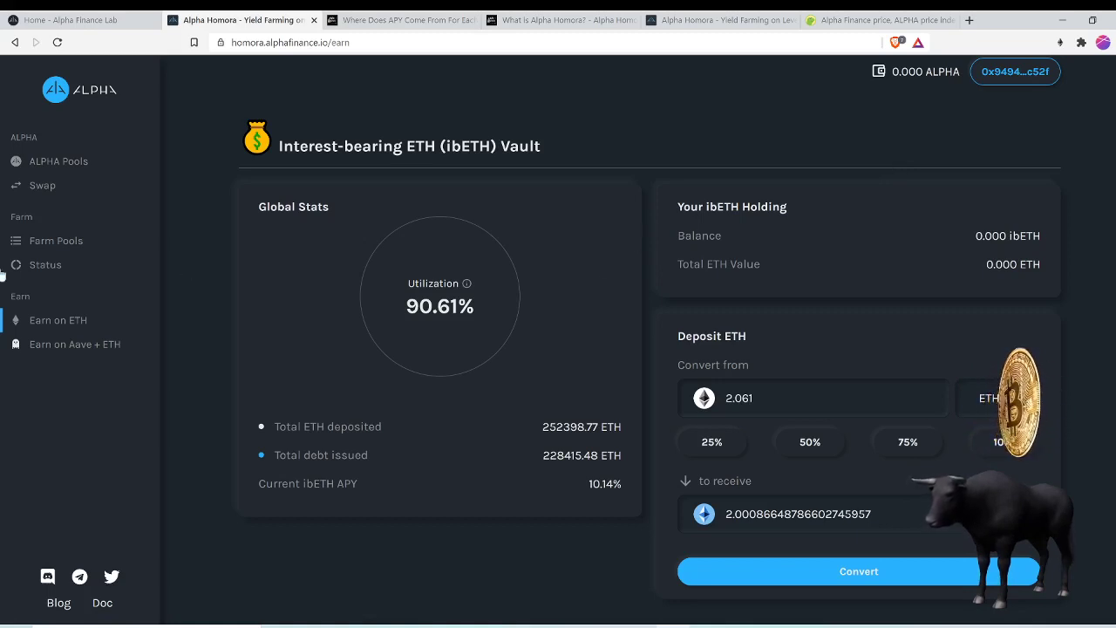
Check the pending pool rewards on the Status page, then go to ALPHA Pools.
left_click(59, 265)
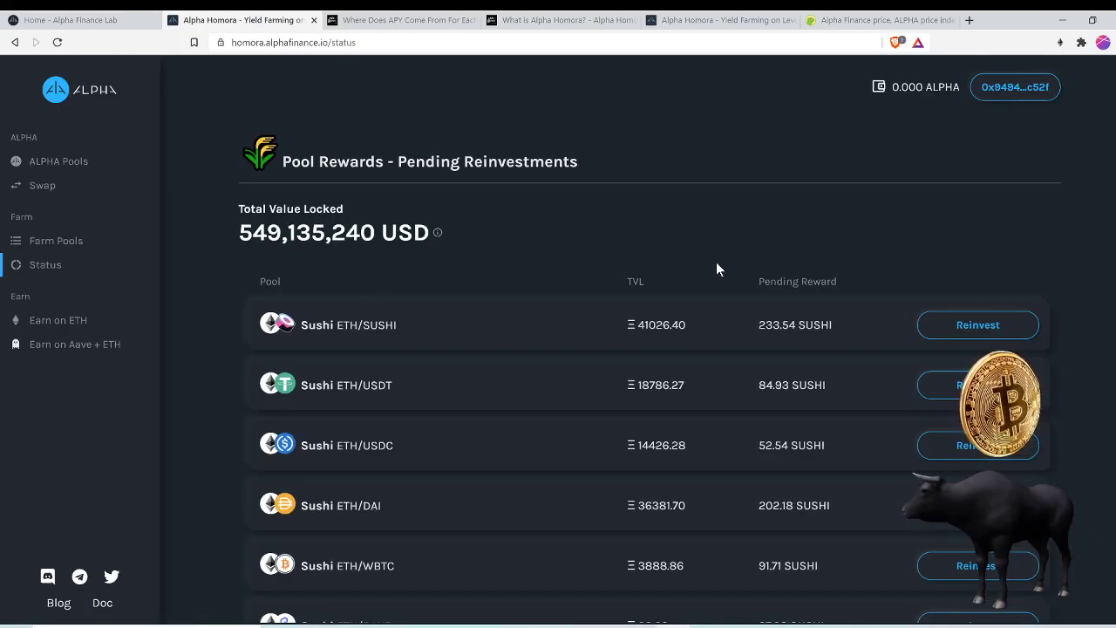
scroll(936, 254, "down", 4)
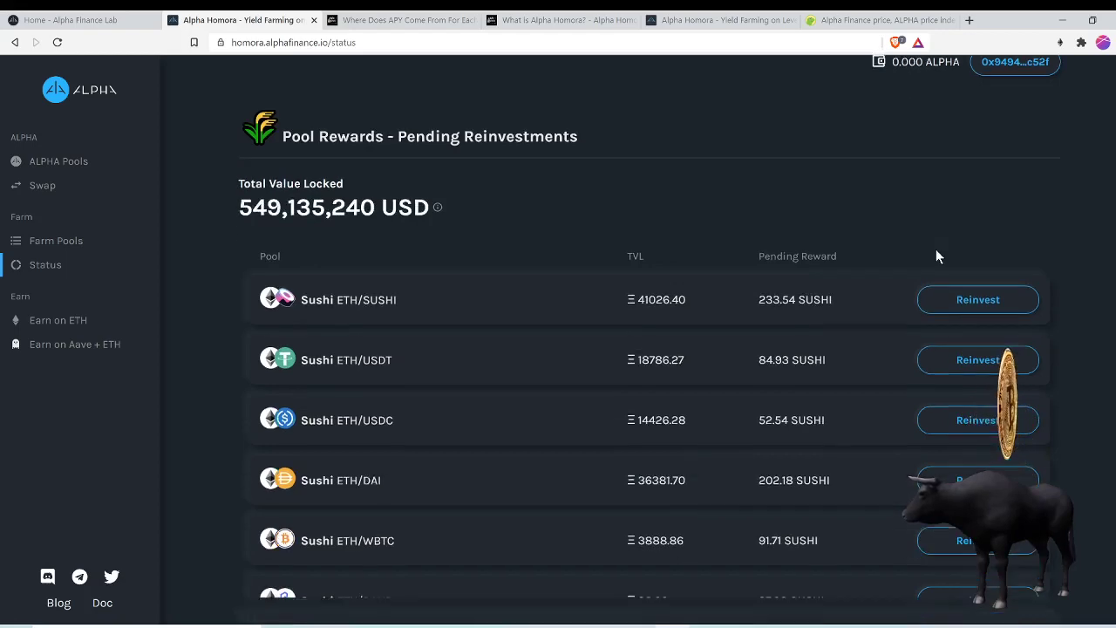
scroll(937, 255, "up", 4)
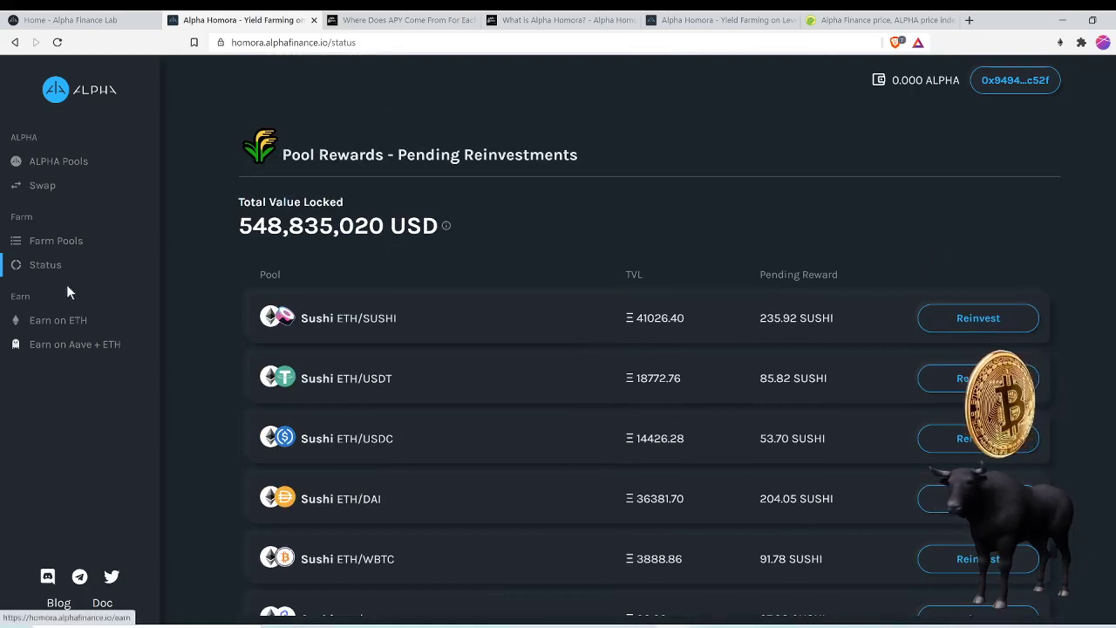
left_click(72, 169)
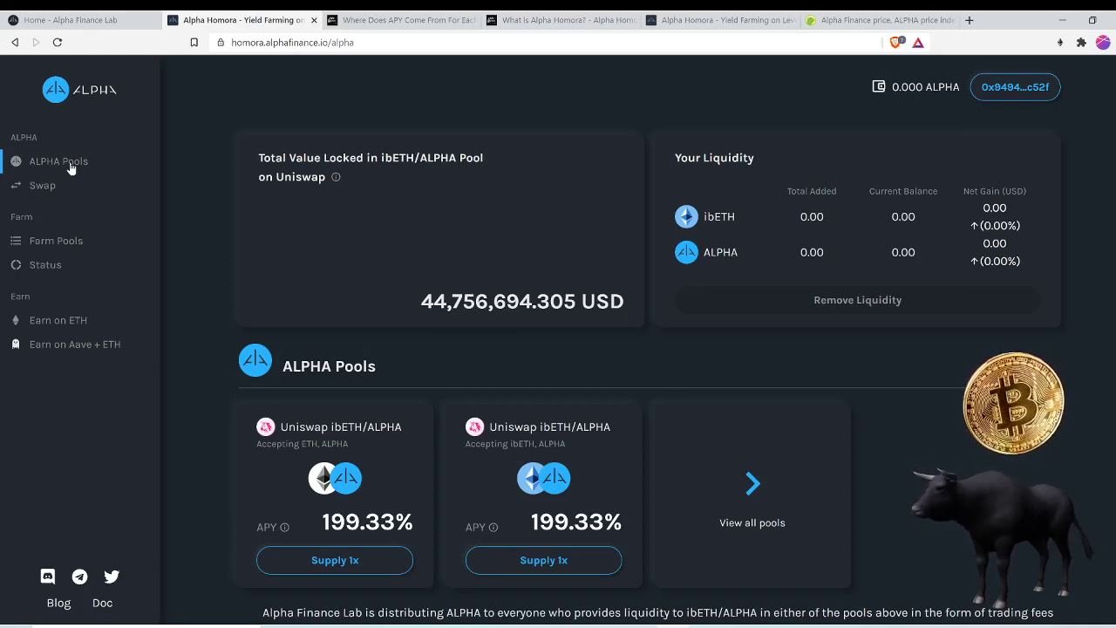
Go back to the Earn on ETH ibETH vault page.
left_click(58, 320)
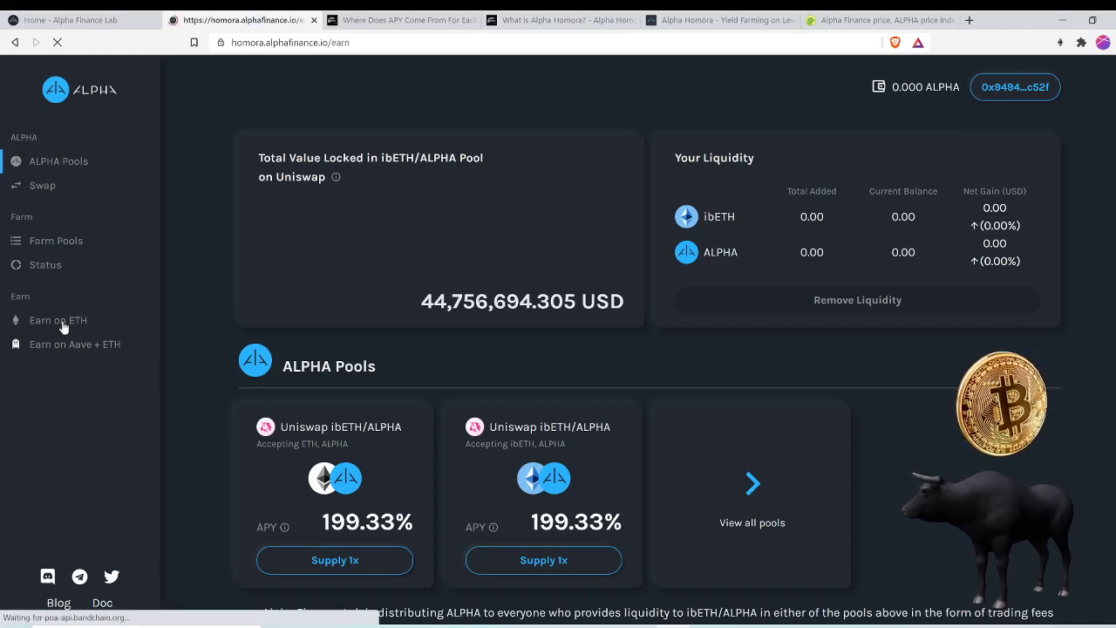